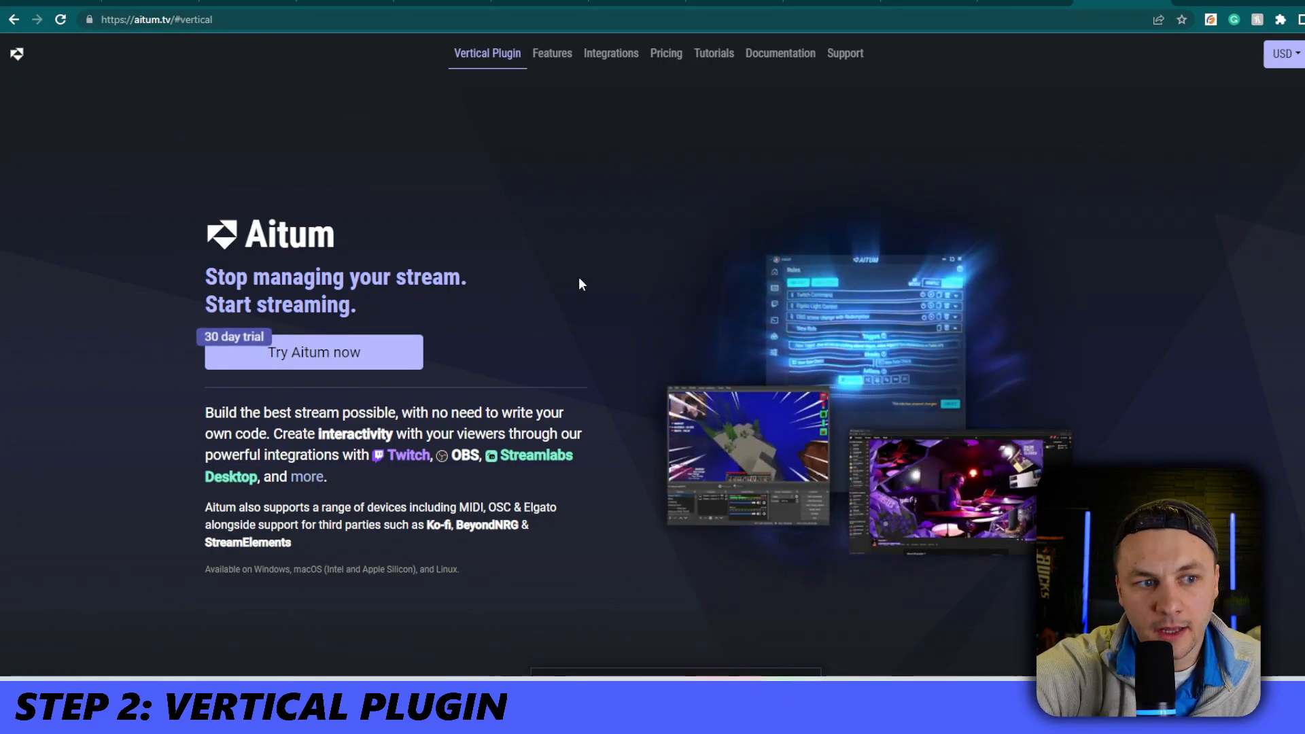
Review the Aitum Vertical plugin section and its free download on the Aitum website
{"action": "scroll", "coordinate": [578, 276], "scroll_direction": "down", "scroll_amount": 5}
{"action": "scroll", "coordinate": [573, 275], "scroll_direction": "down", "scroll_amount": 1}
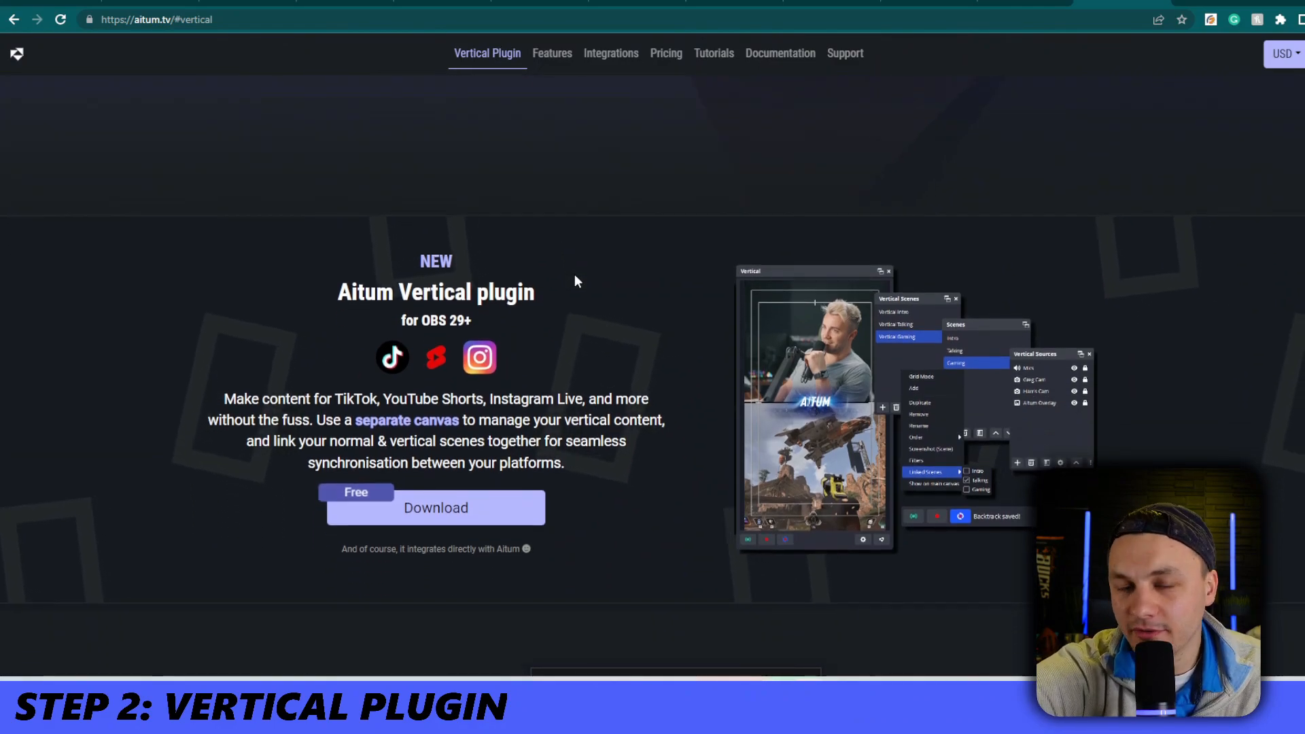
{"action": "scroll", "coordinate": [574, 275], "scroll_direction": "down", "scroll_amount": 2}
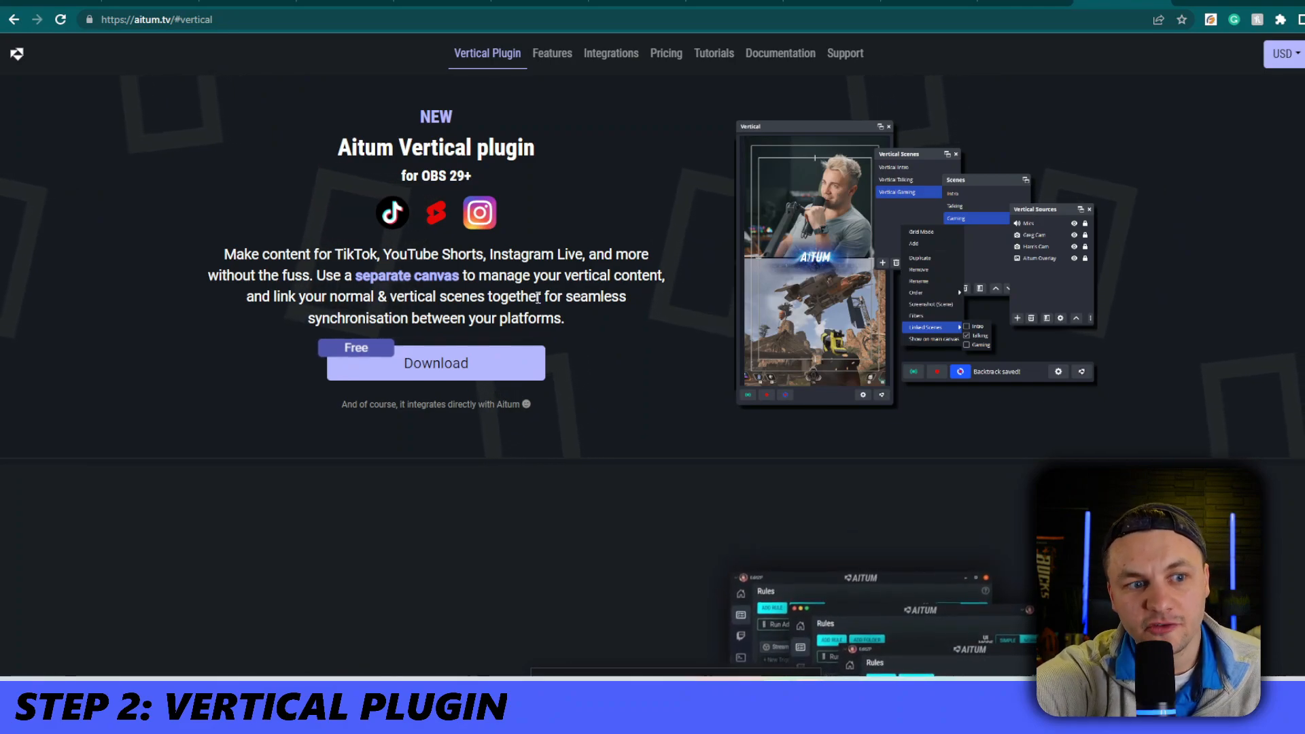
{"action": "scroll", "coordinate": [547, 313], "scroll_direction": "down", "scroll_amount": 2}
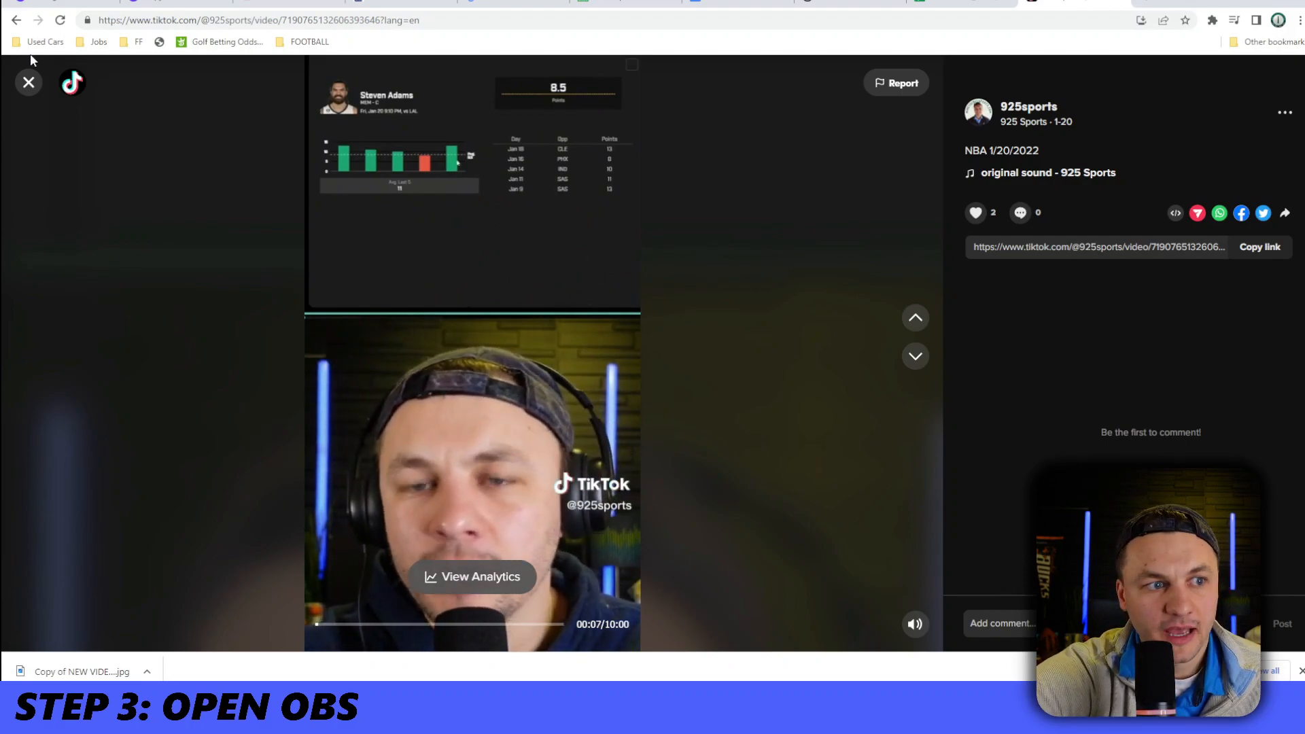
{"action": "left_click", "coordinate": [30, 83]}
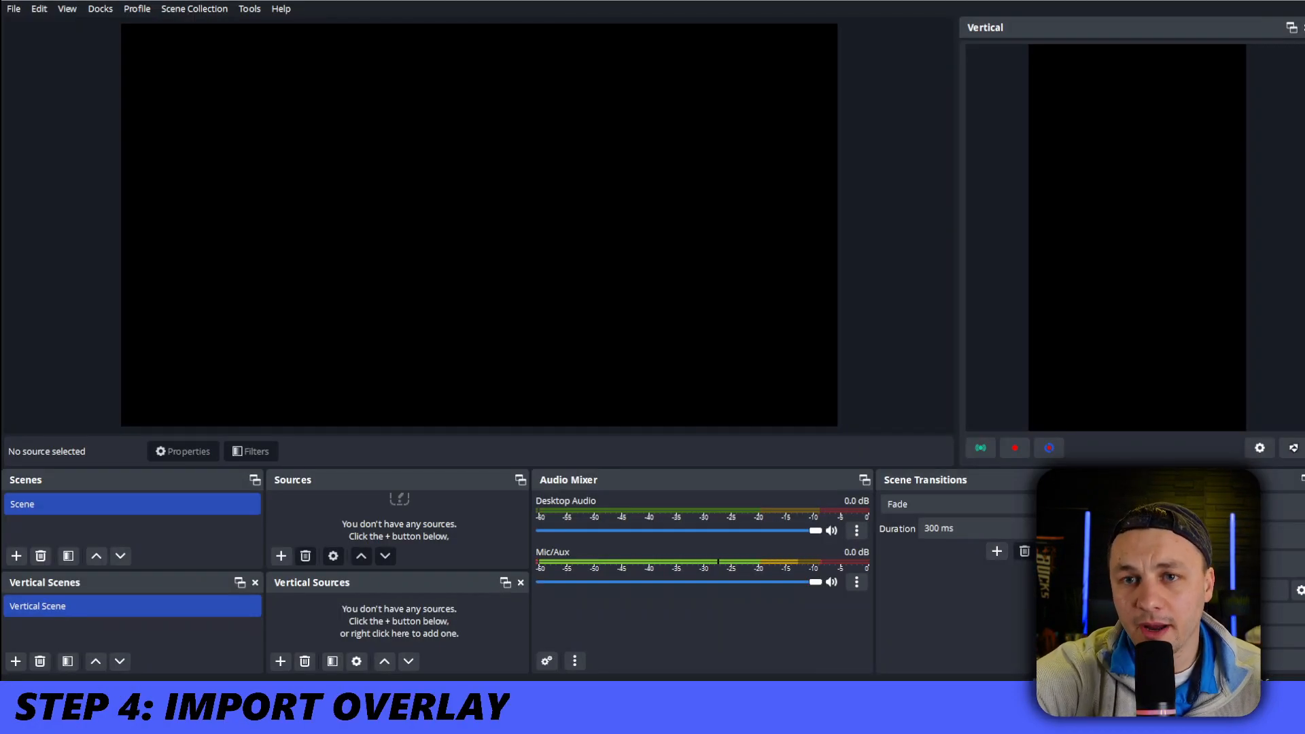
Add a new image source named BASE OVERLAY to the main scene
{"action": "left_click", "coordinate": [281, 556]}
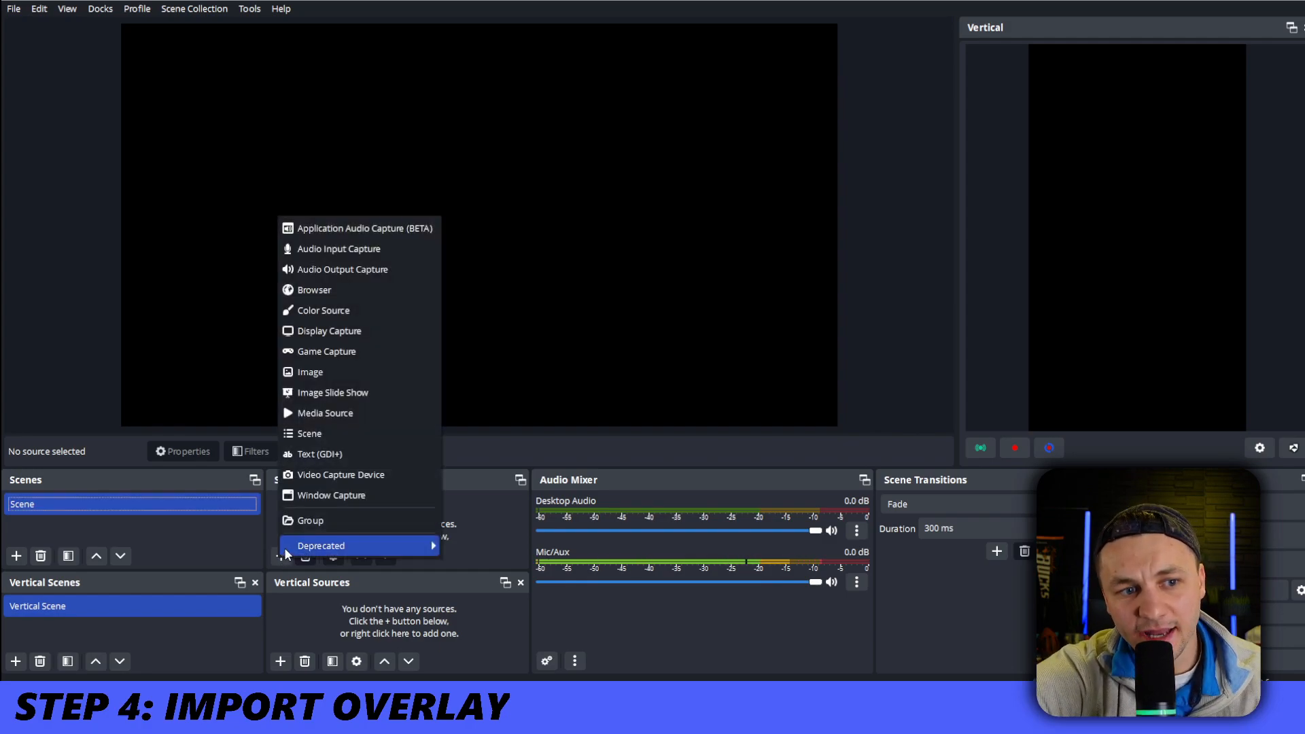
{"action": "left_click", "coordinate": [370, 373]}
{"action": "type", "text": "BASE OVERLAY"}
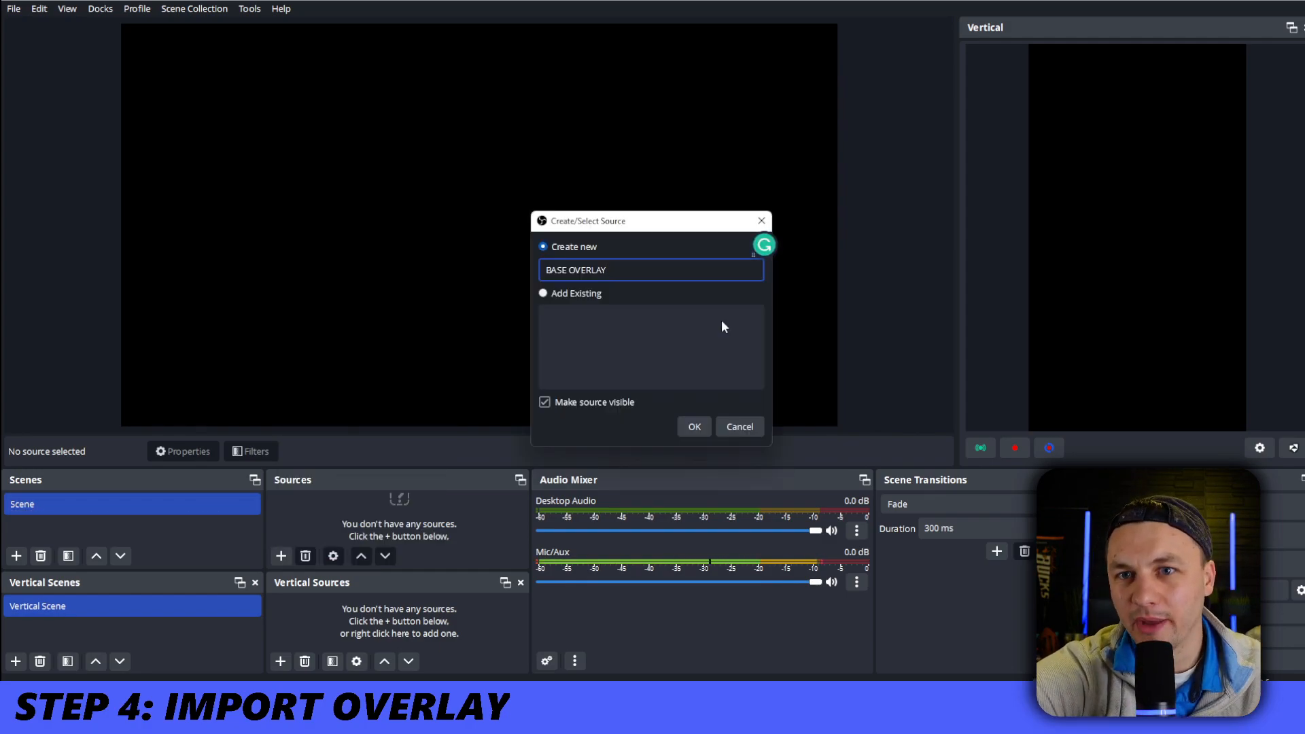
{"action": "left_click", "coordinate": [688, 425]}
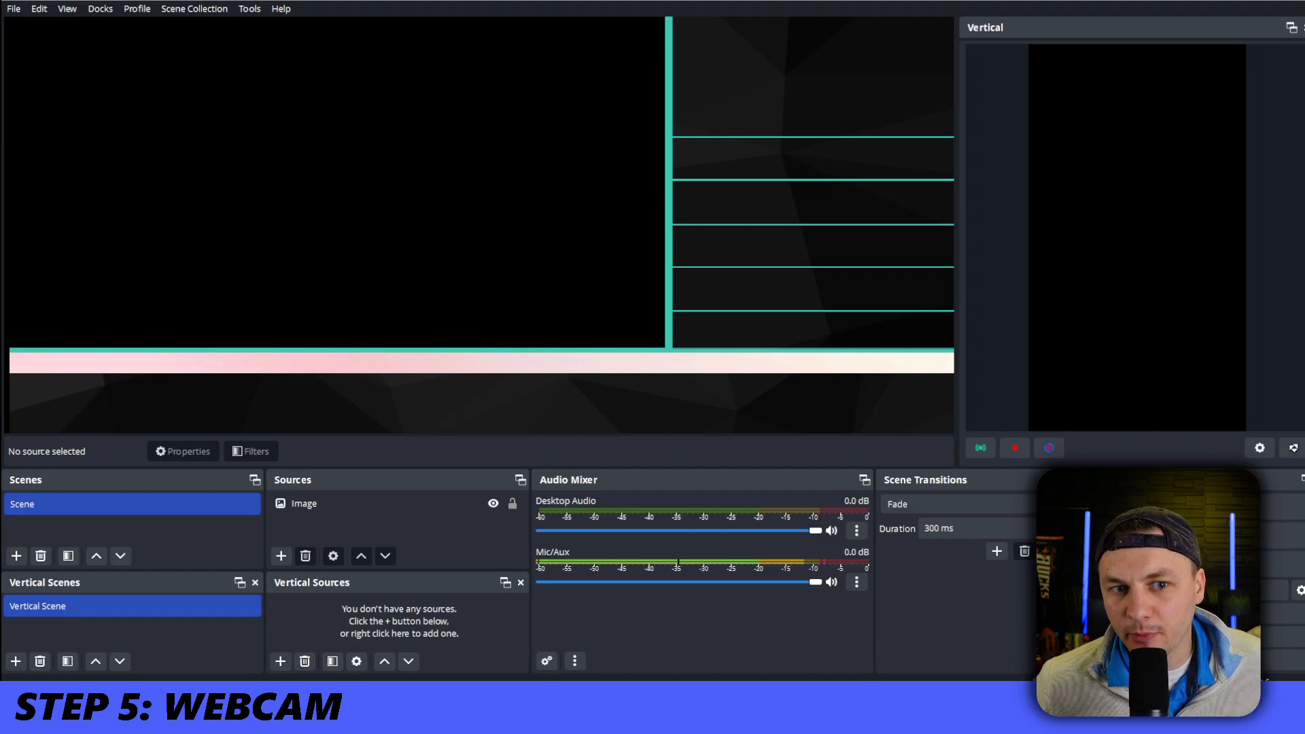
Add a Video Capture Device source using the NexiGo N950 4K Webcam and fit it into the overlay's frame beside the main area
{"action": "left_click", "coordinate": [280, 556]}
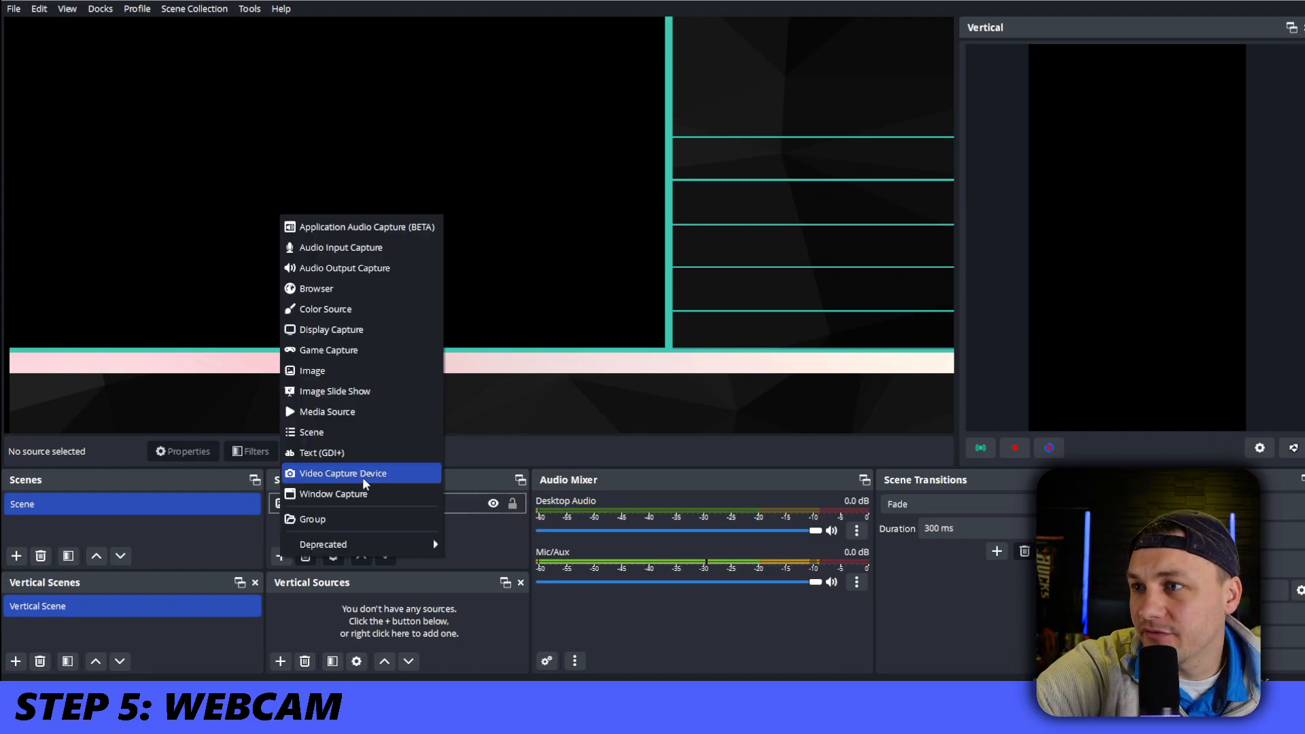
{"action": "left_click", "coordinate": [365, 484]}
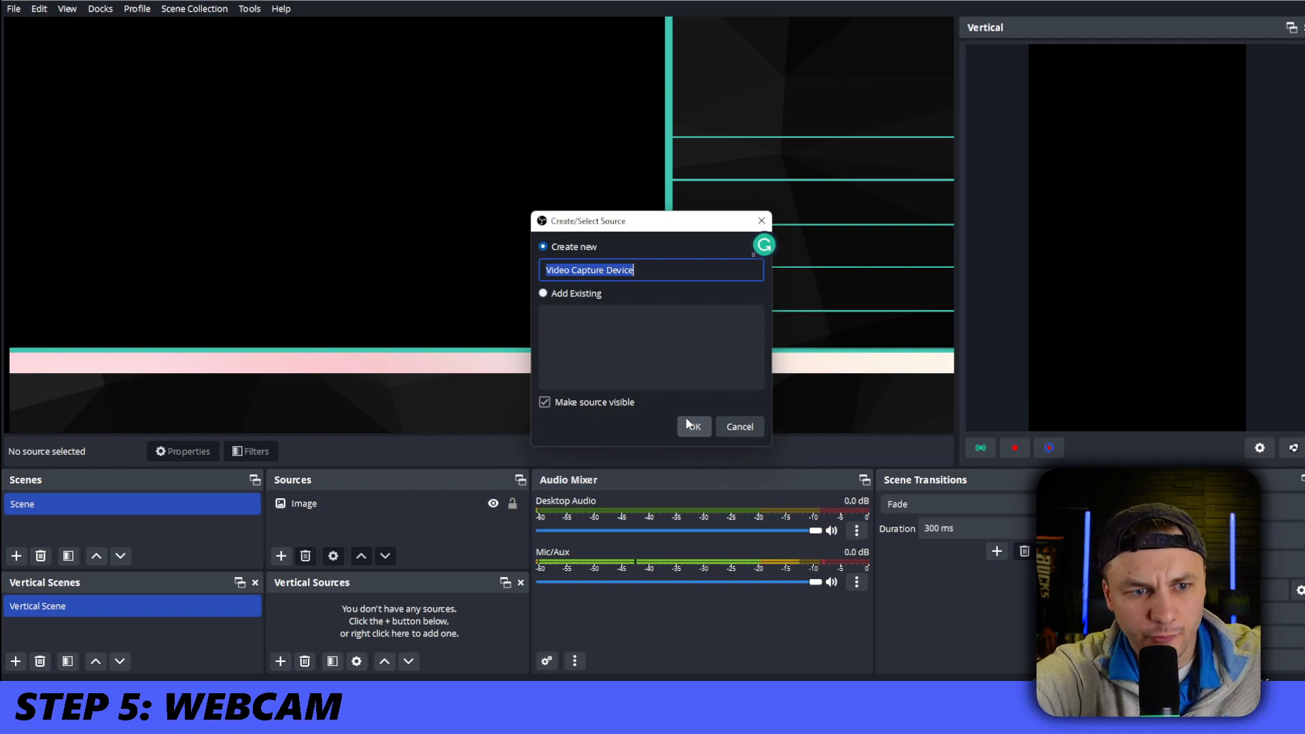
{"action": "left_click", "coordinate": [688, 426]}
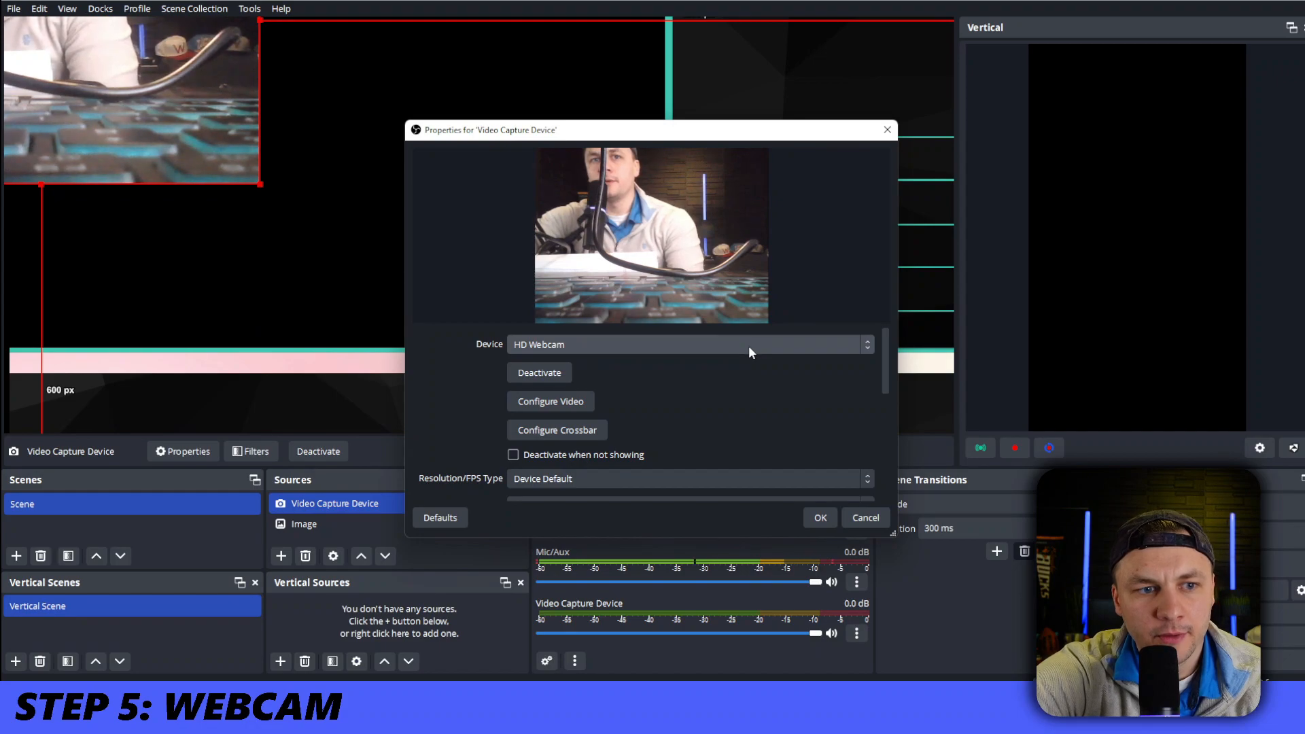
{"action": "left_click", "coordinate": [749, 345]}
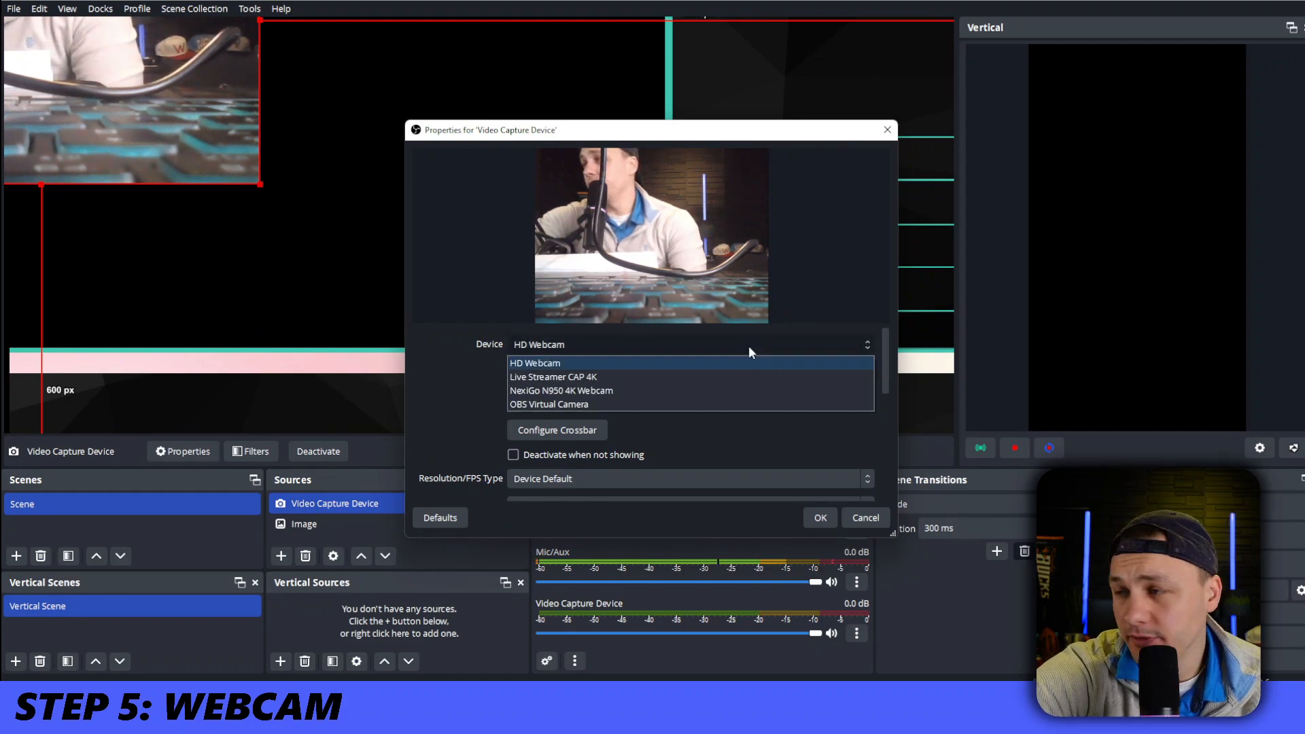
{"action": "left_click", "coordinate": [720, 390]}
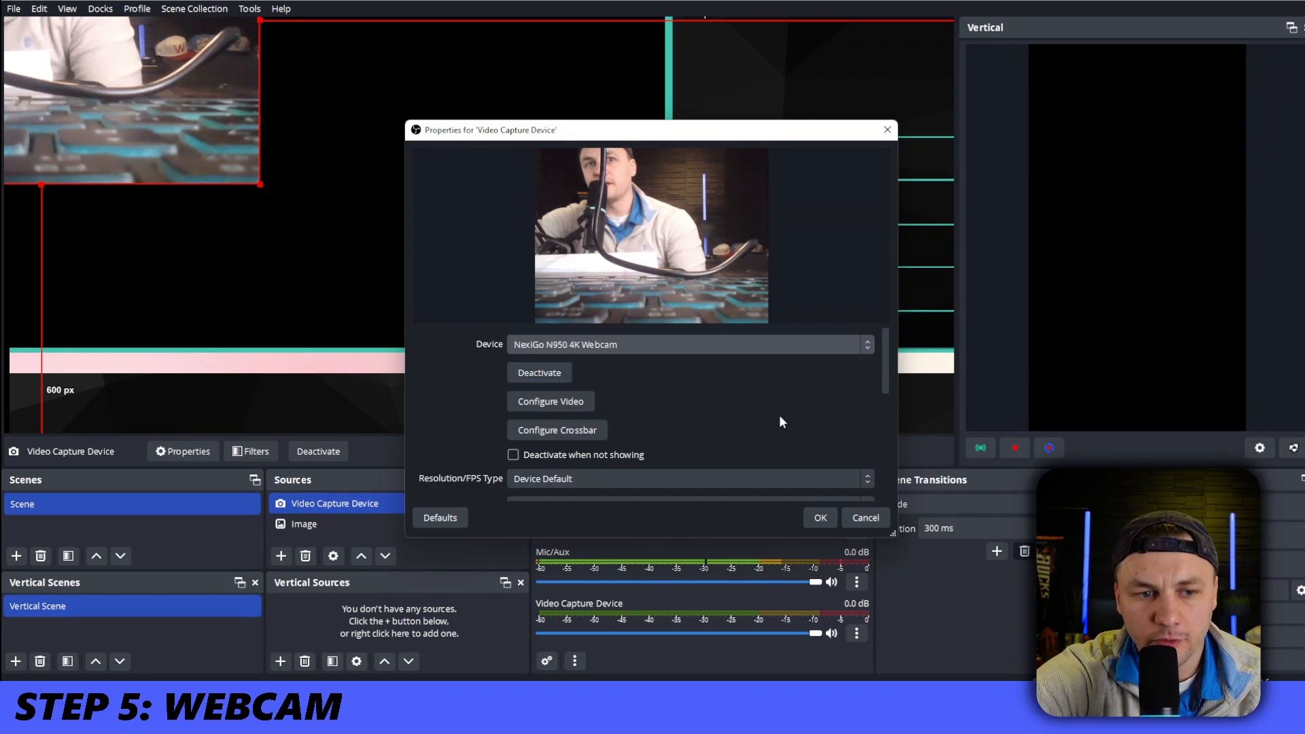
{"action": "left_click", "coordinate": [820, 518]}
{"action": "left_click", "coordinate": [797, 250]}
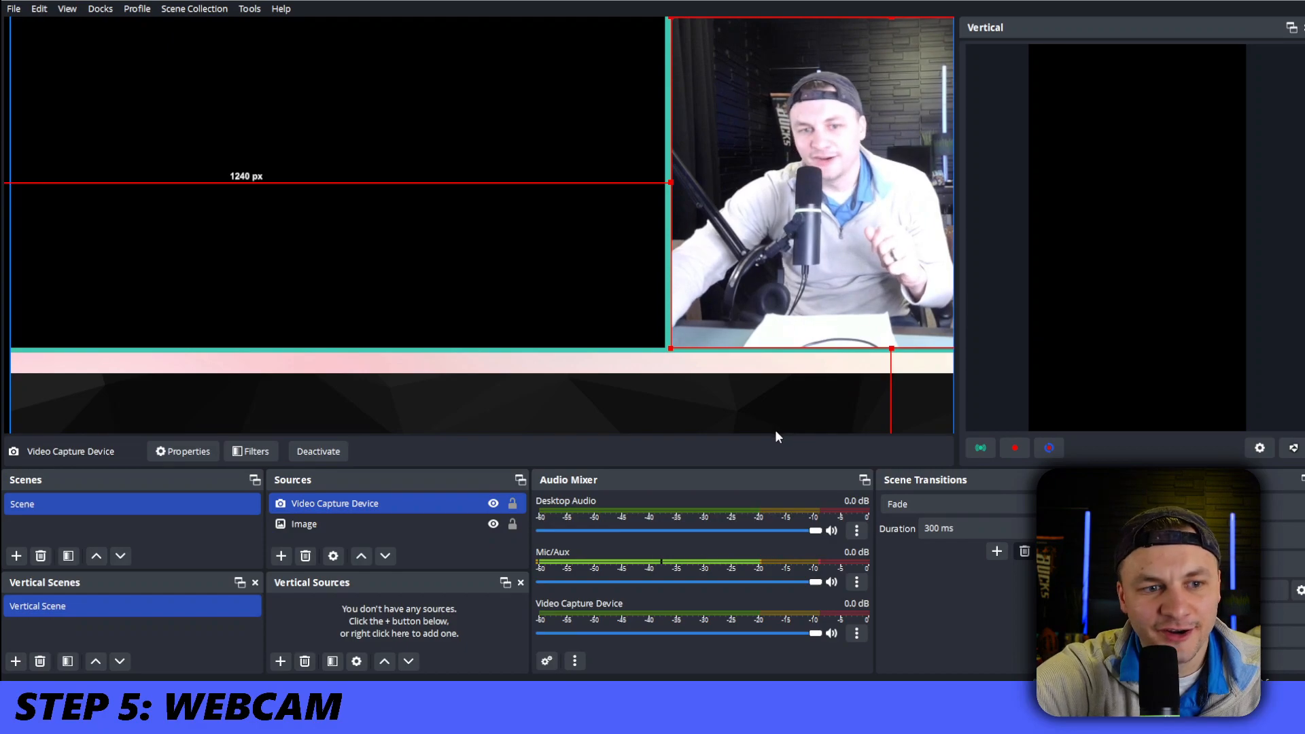
Open the webcam source's video configuration and turn its picture black and white
{"action": "left_click", "coordinate": [787, 382]}
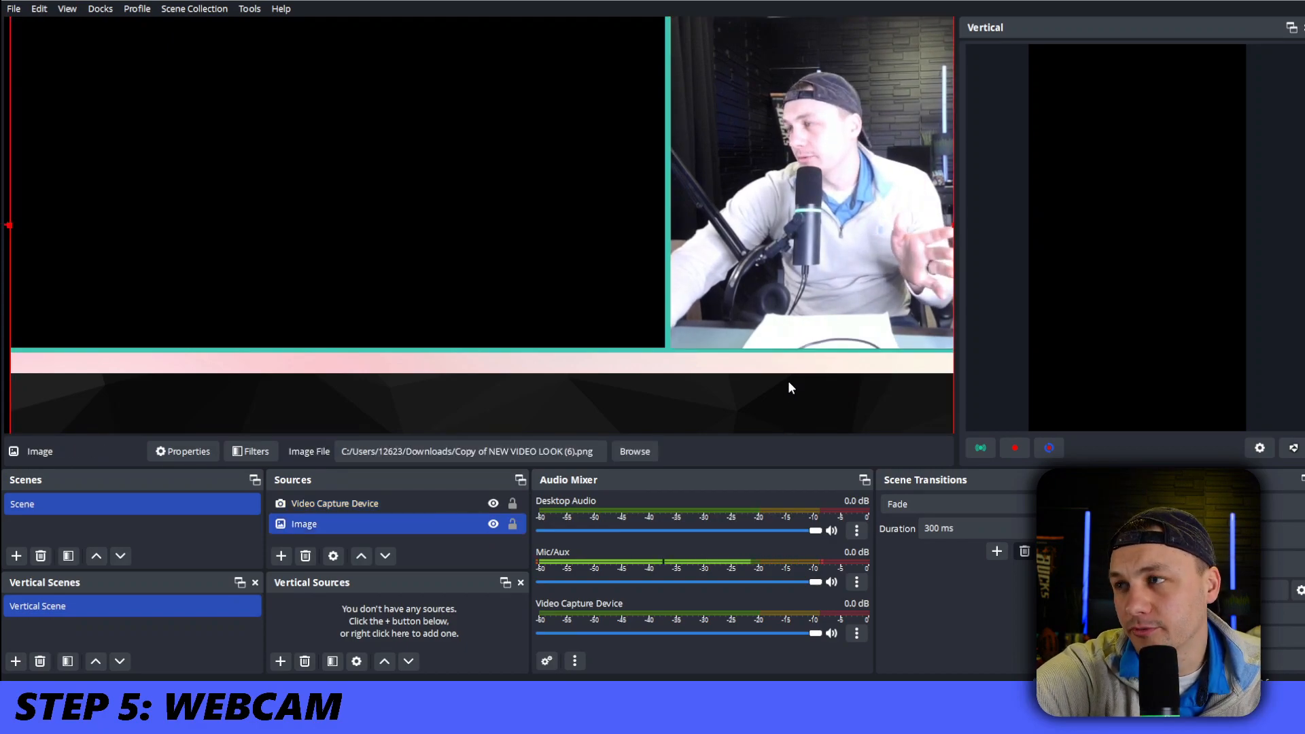
{"action": "left_click", "coordinate": [864, 315]}
{"action": "left_click", "coordinate": [842, 408]}
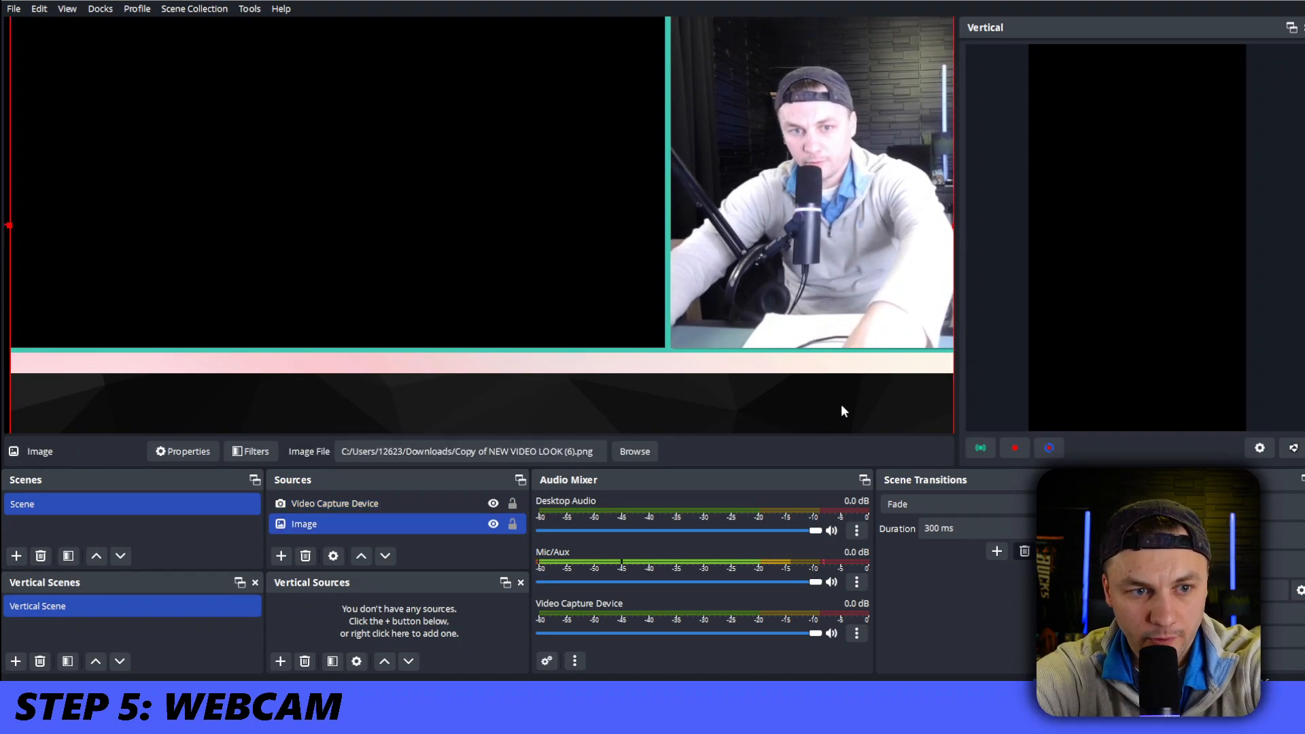
{"action": "double_click", "coordinate": [867, 327]}
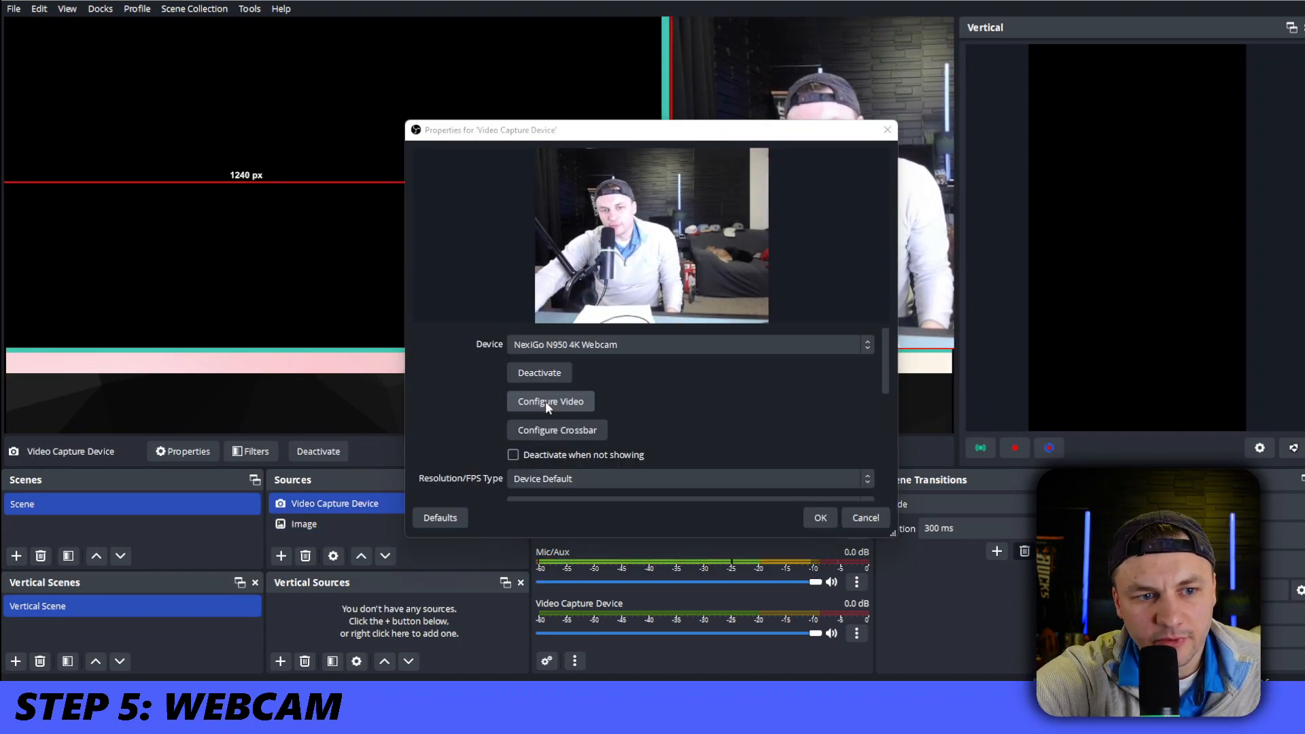
{"action": "left_click", "coordinate": [551, 402]}
{"action": "left_click_drag", "start_coordinate": [1053, 139], "coordinate": [249, 165]}
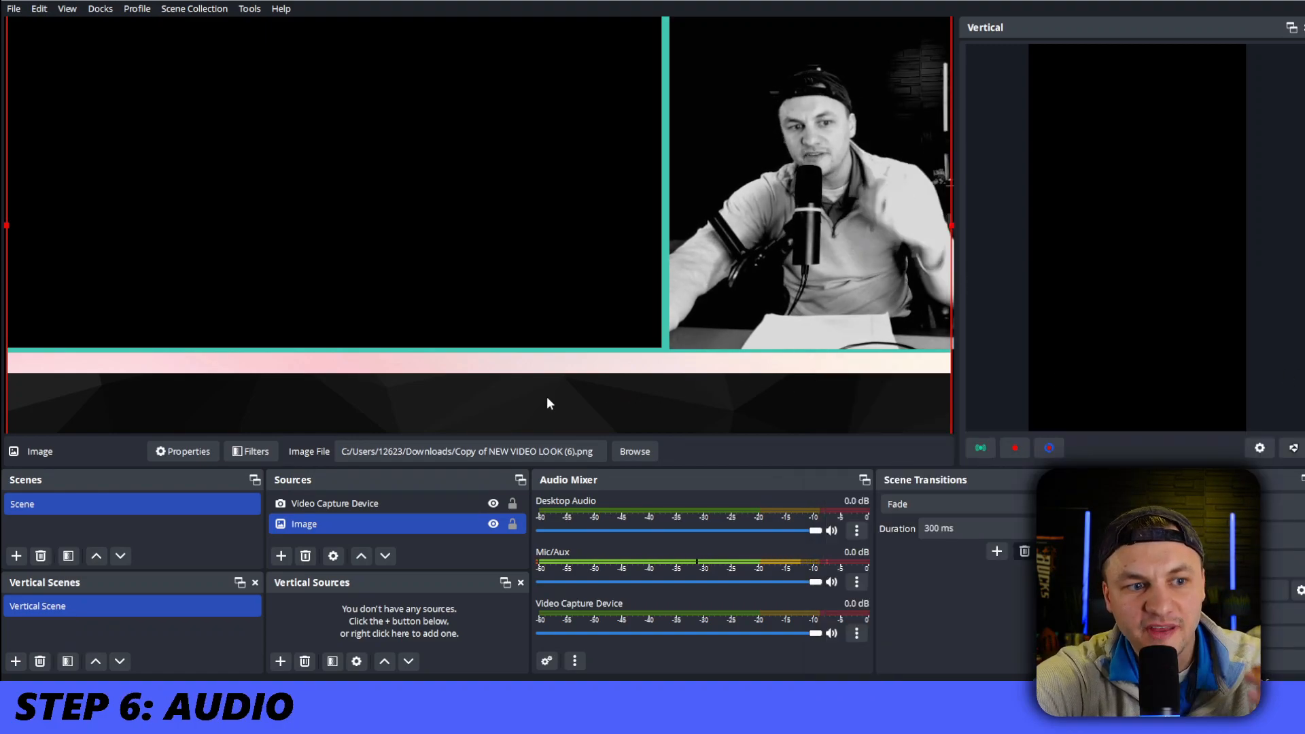
Add an Audio Input Capture source using the Default device and mute the audio mixer channels
{"action": "left_click", "coordinate": [280, 557]}
{"action": "left_click", "coordinate": [367, 252]}
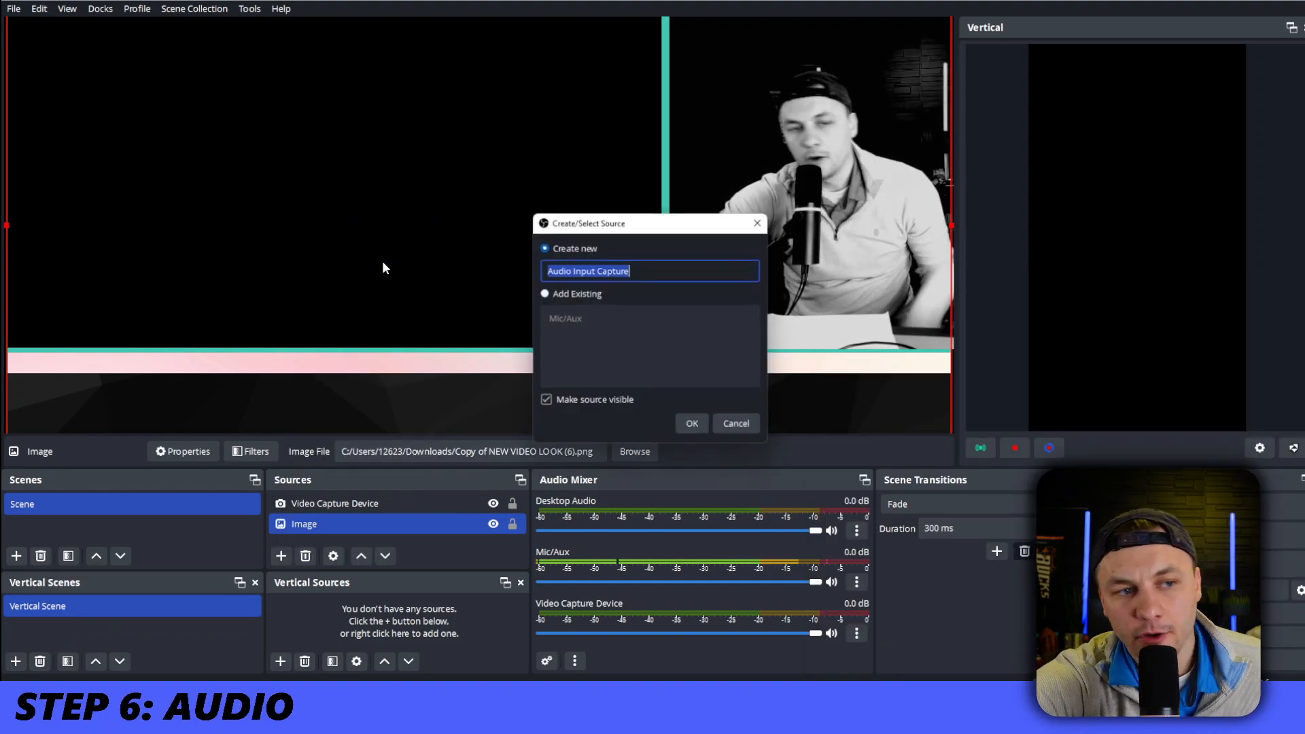
{"action": "left_click", "coordinate": [695, 427]}
{"action": "left_click", "coordinate": [606, 170]}
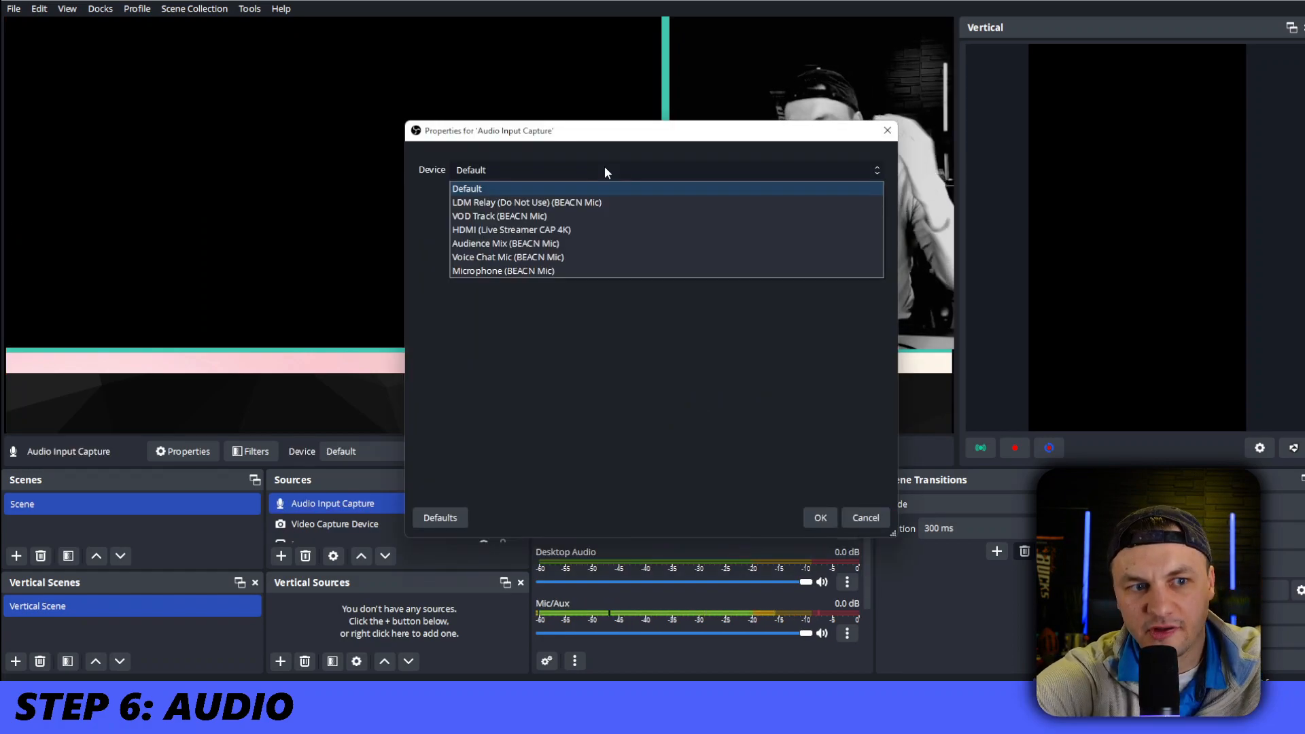
{"action": "left_click", "coordinate": [605, 167]}
{"action": "left_click", "coordinate": [820, 518]}
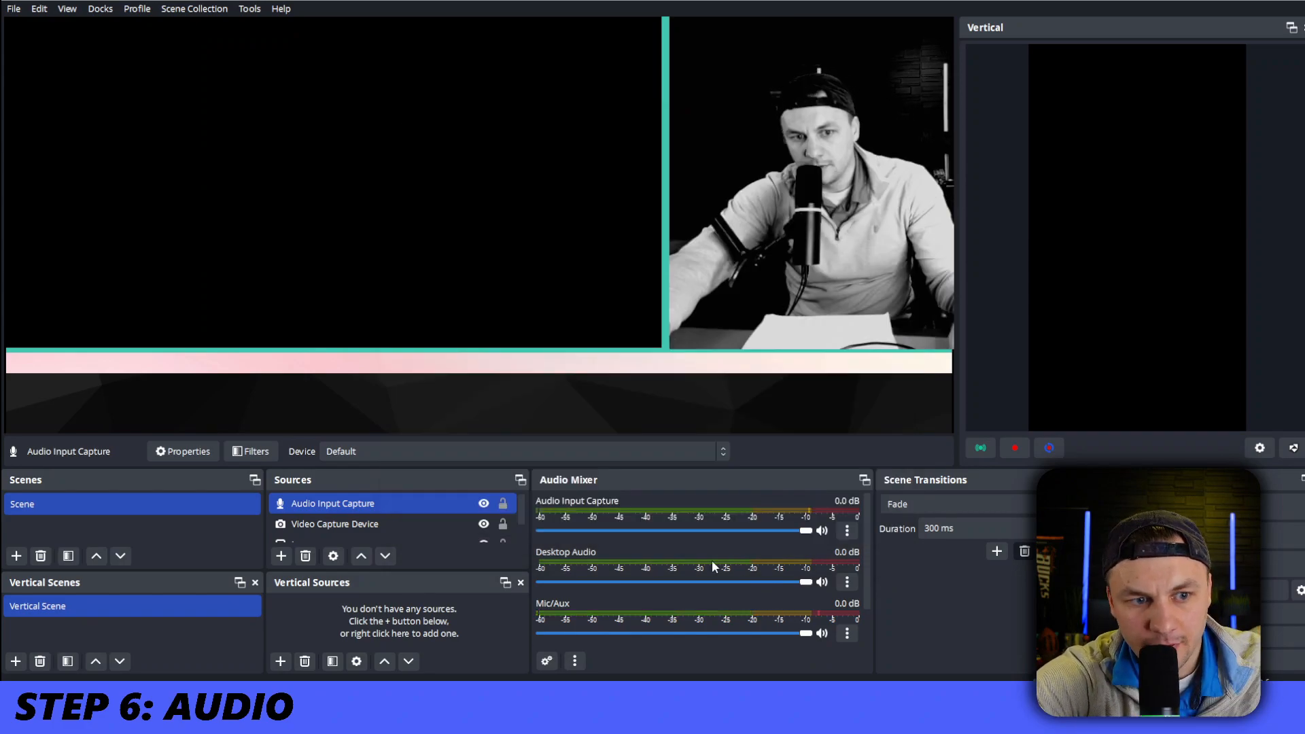
{"action": "left_click", "coordinate": [822, 530]}
{"action": "left_click", "coordinate": [822, 582]}
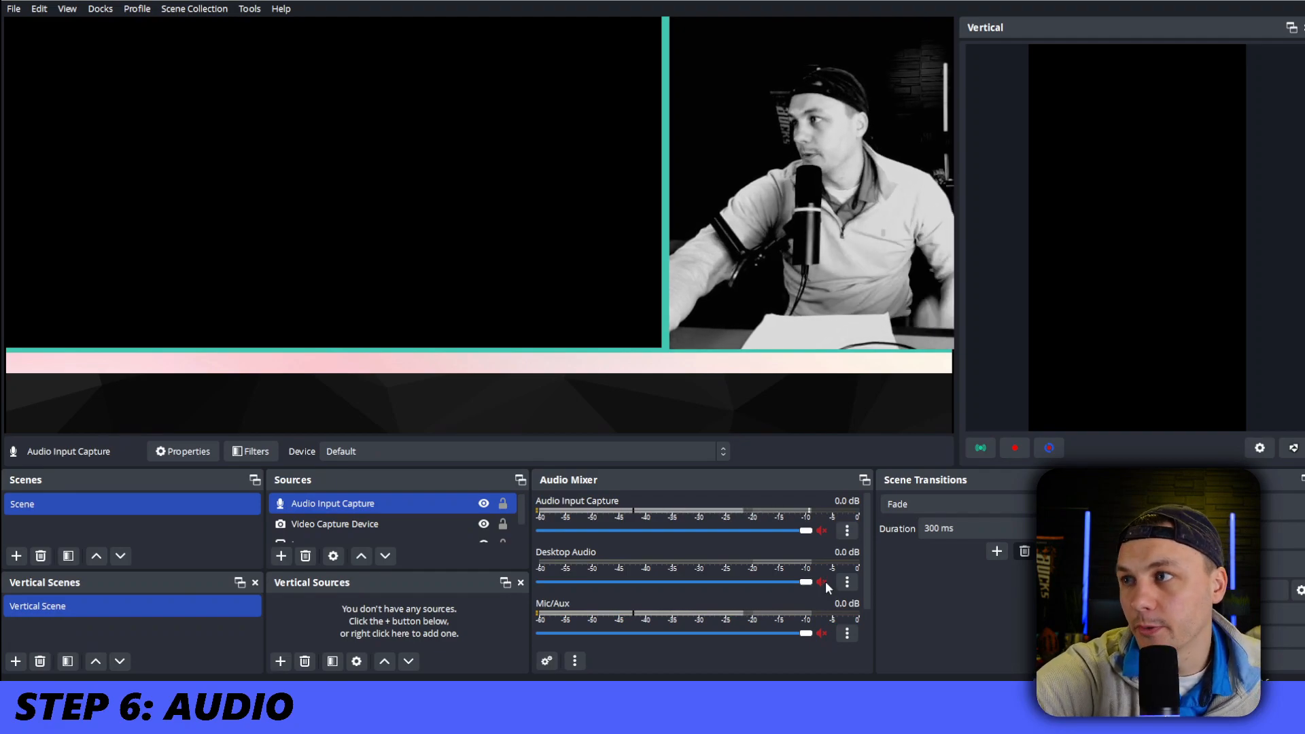
Add a Text (GDI+) source named WEBSITE NAME reading NINETOFIVESPORTS.COM and color it black (#000000)
{"action": "left_click", "coordinate": [282, 556]}
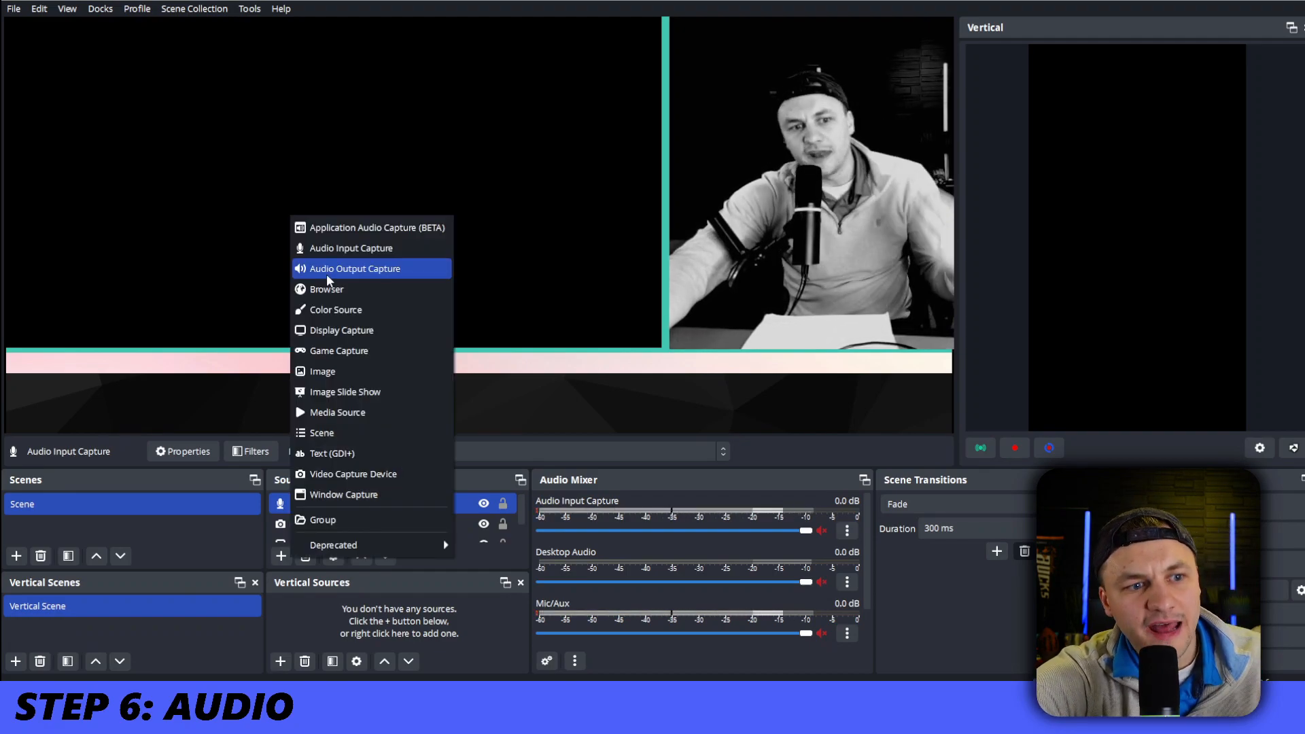
{"action": "left_click", "coordinate": [325, 453]}
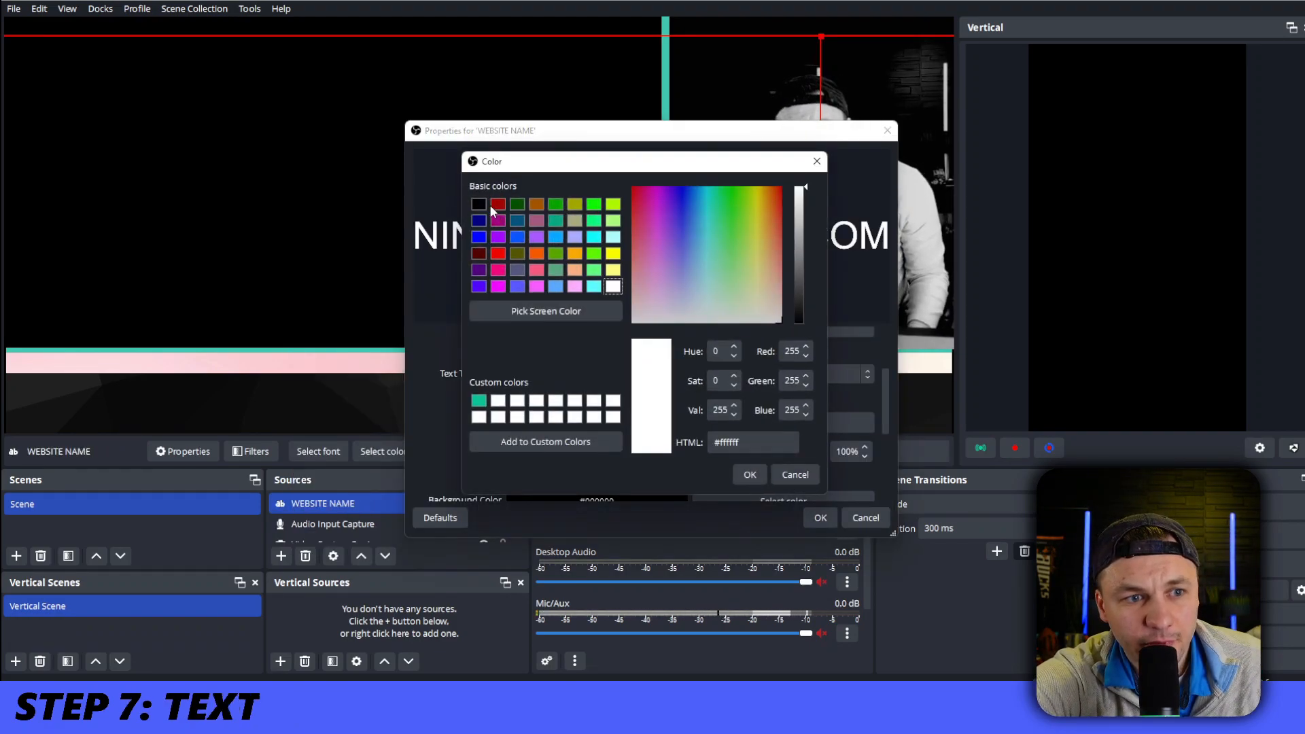
{"action": "left_click", "coordinate": [478, 204]}
{"action": "left_click", "coordinate": [750, 475]}
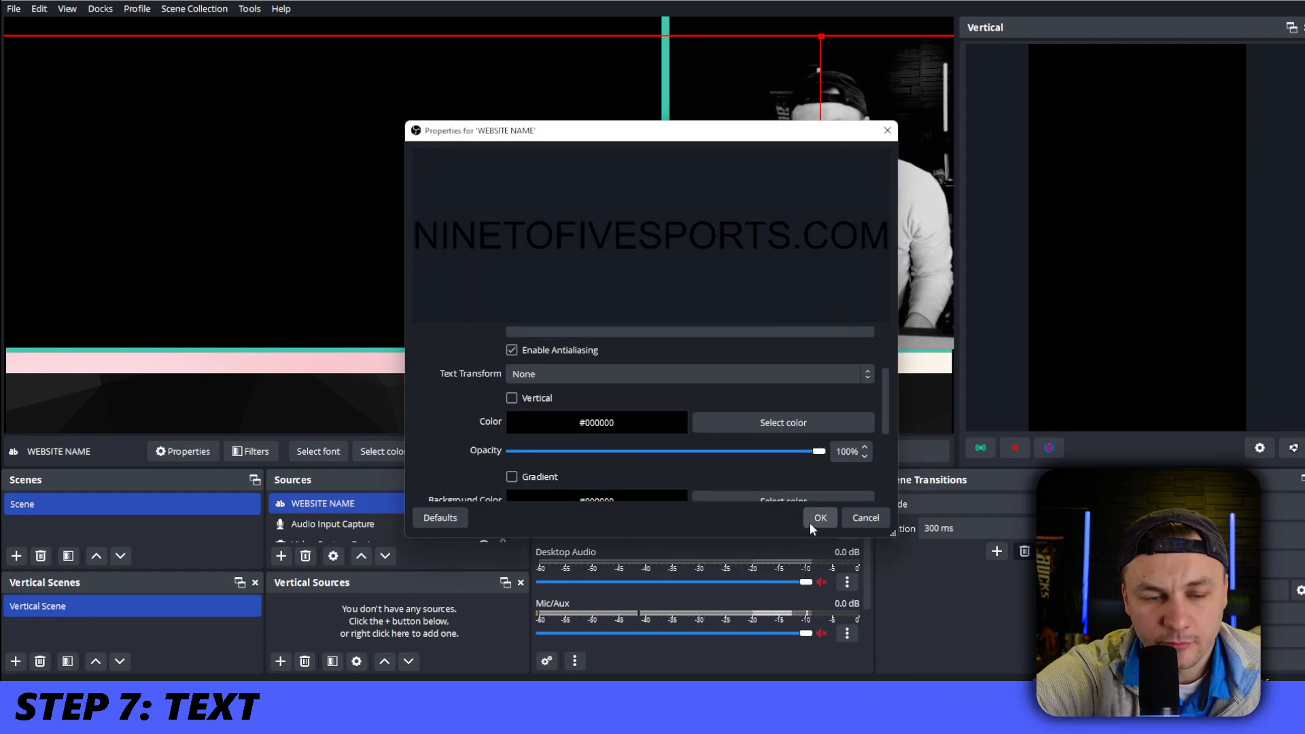
{"action": "left_click", "coordinate": [820, 518]}
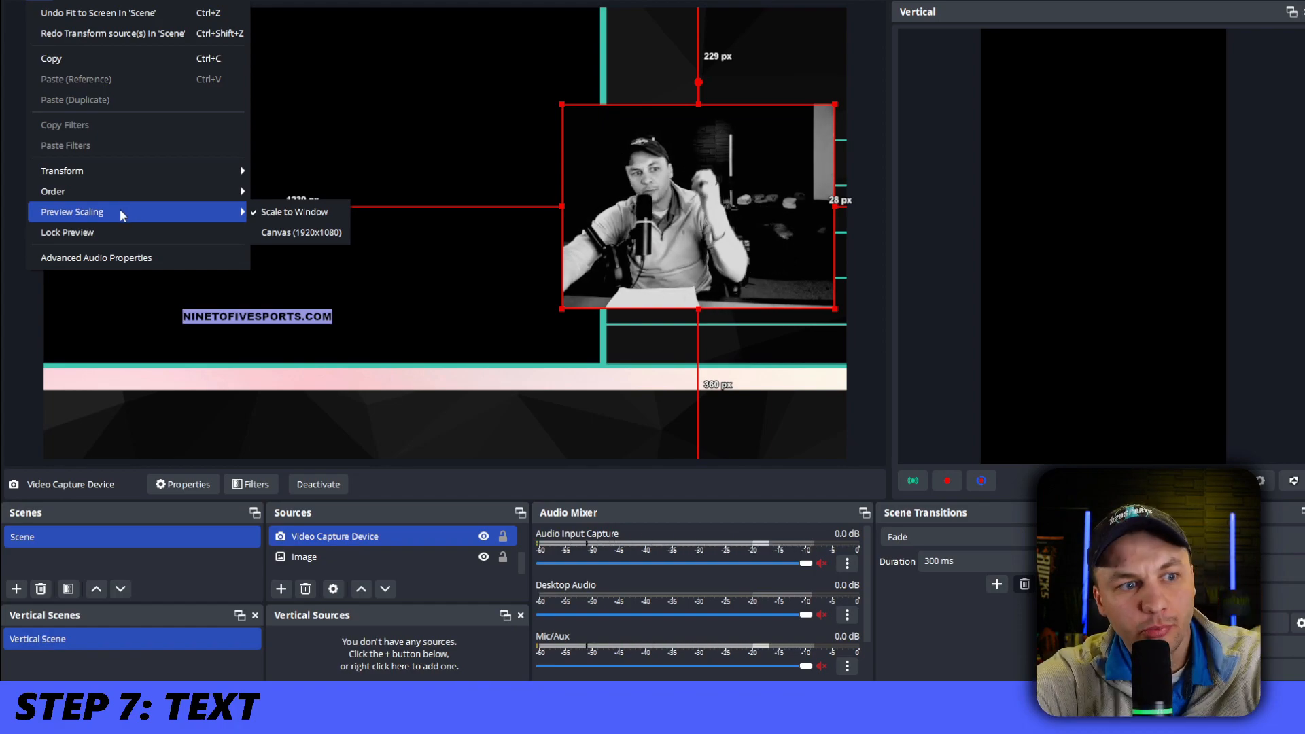
Copy the WEBSITE NAME text source
{"action": "left_click", "coordinate": [366, 129]}
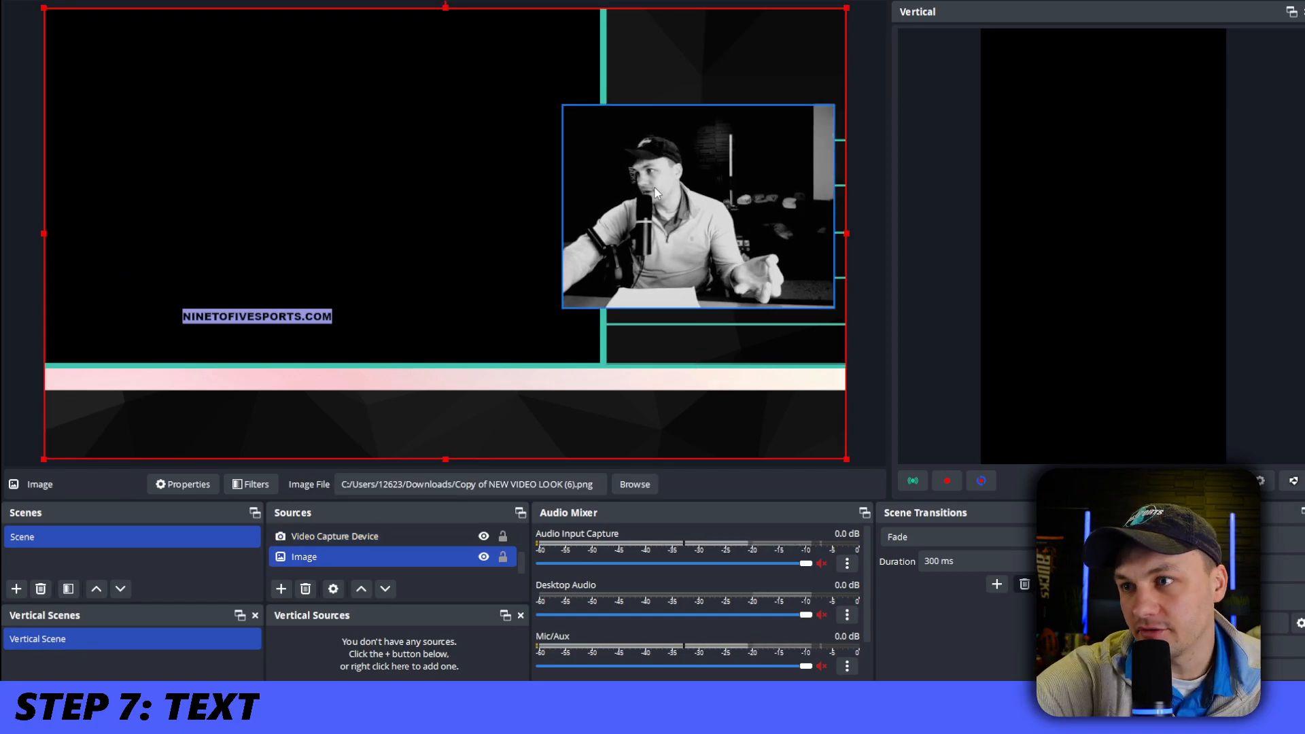
{"action": "right_click", "coordinate": [415, 537]}
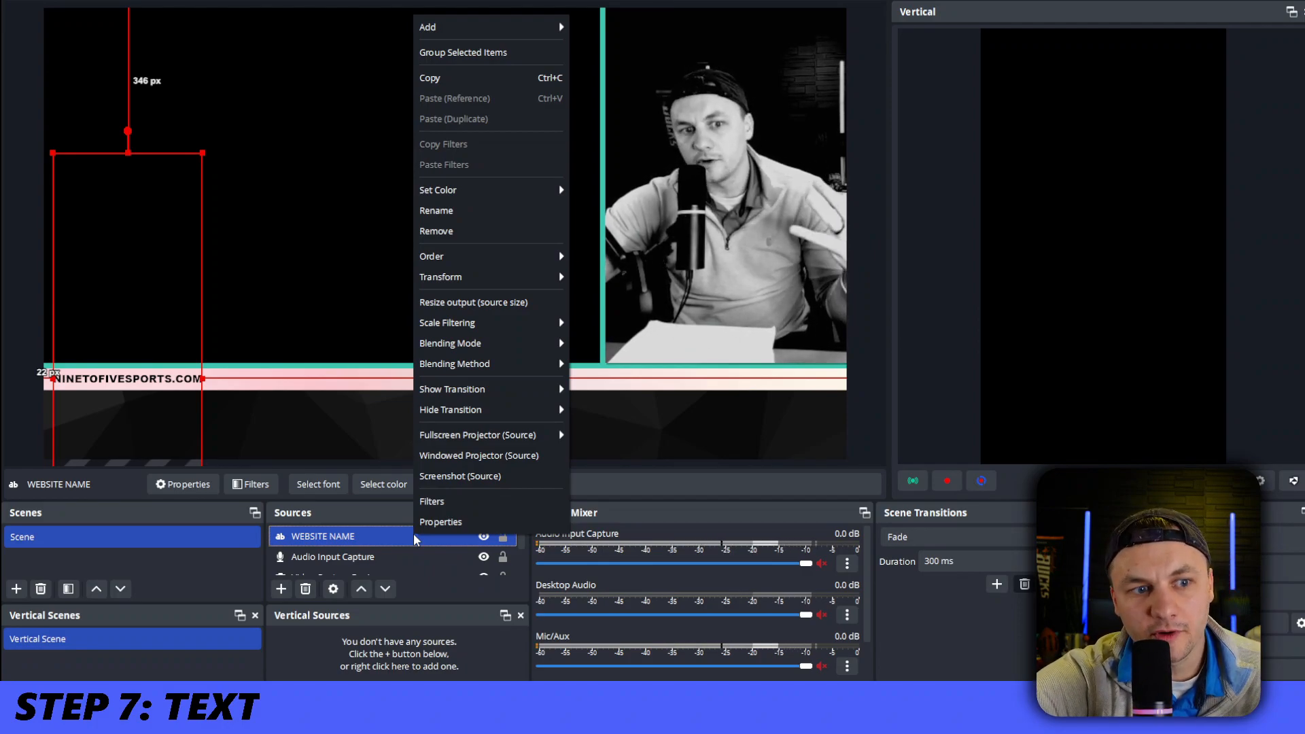
{"action": "left_click", "coordinate": [416, 77]}
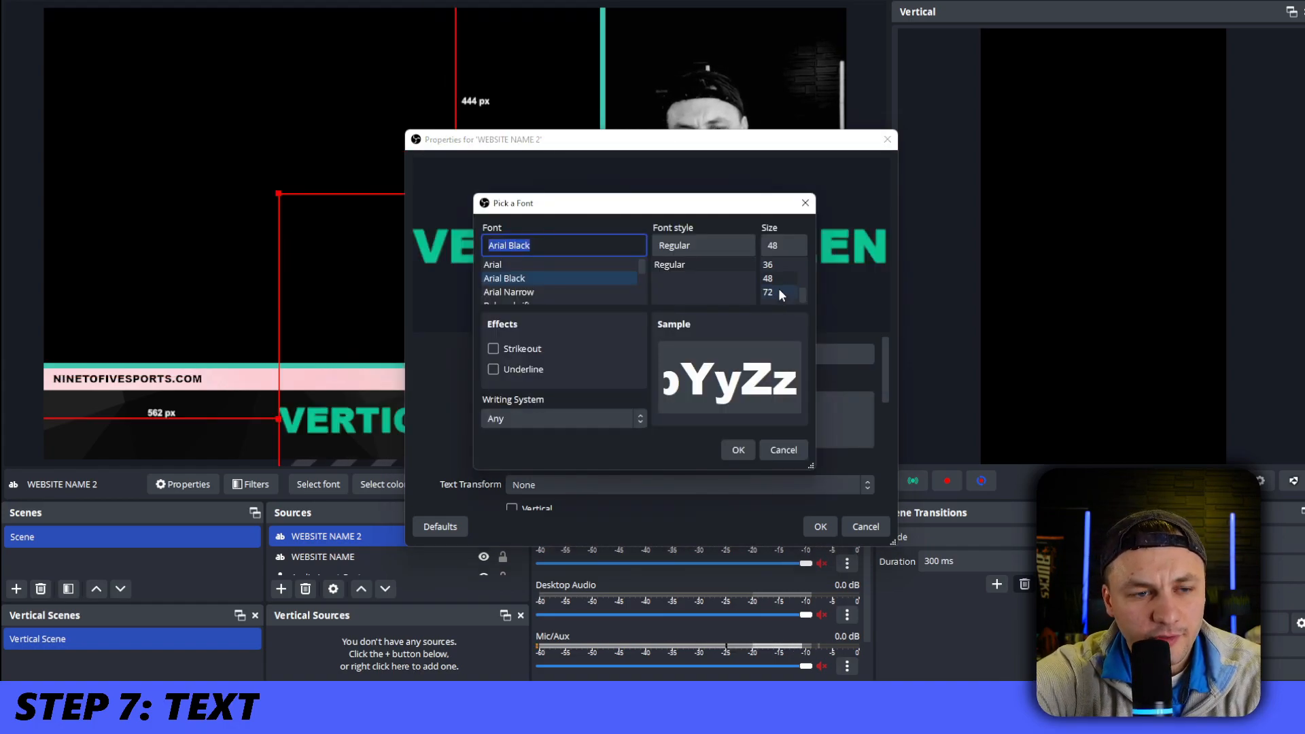
Set the font size of the VERTICAL SCREEN text source to 72
{"action": "left_click", "coordinate": [775, 292]}
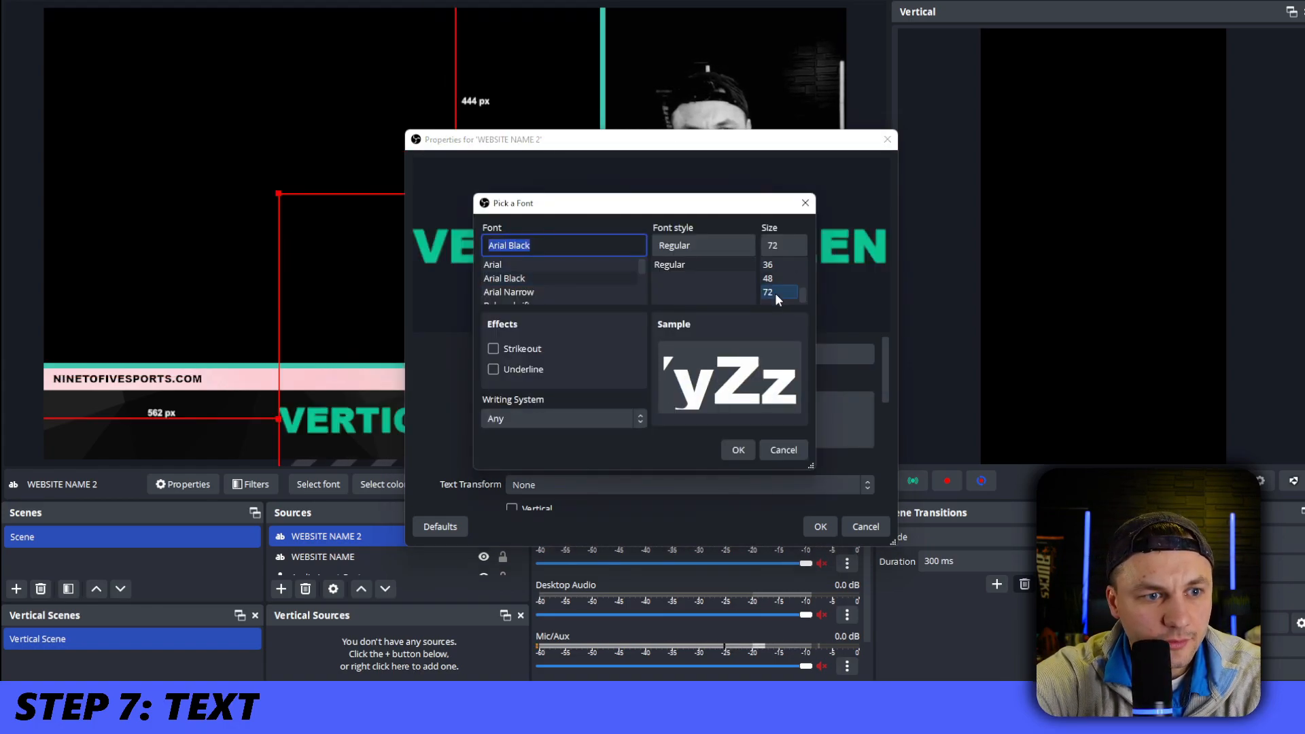
{"action": "double_click", "coordinate": [769, 246]}
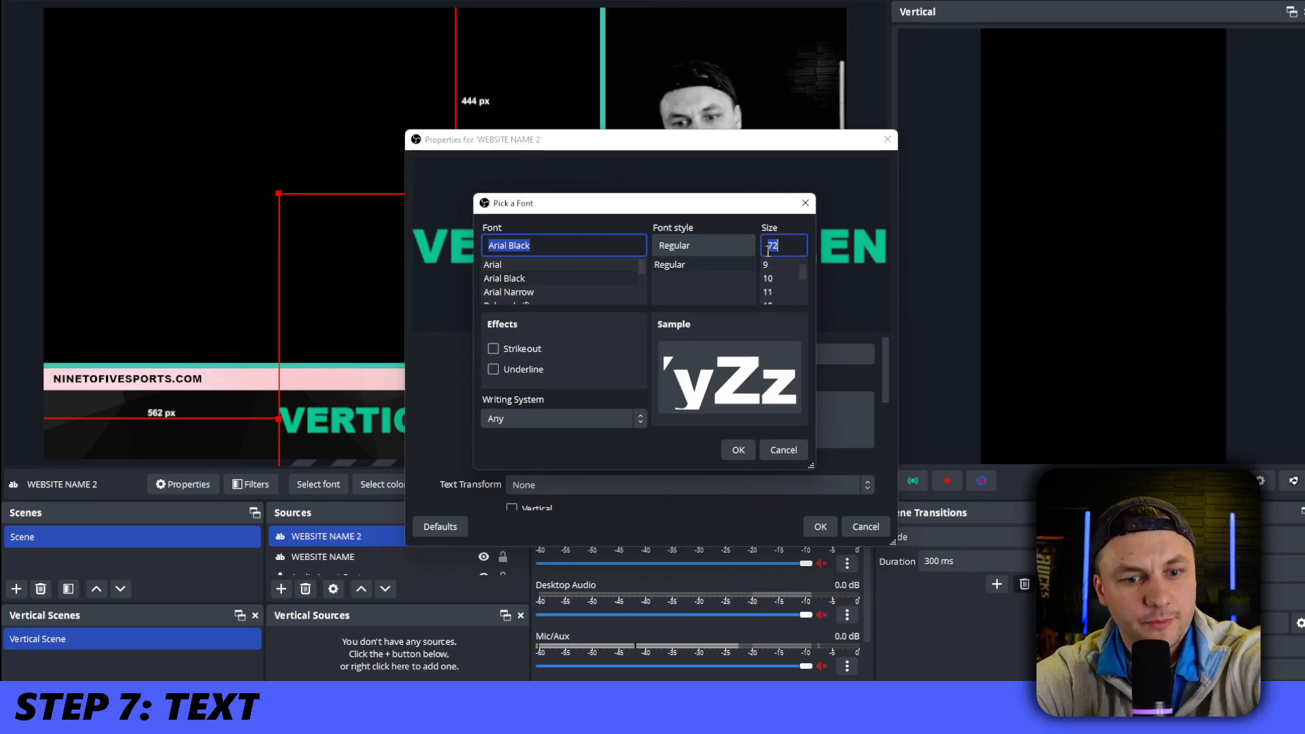
{"action": "left_click", "coordinate": [738, 450]}
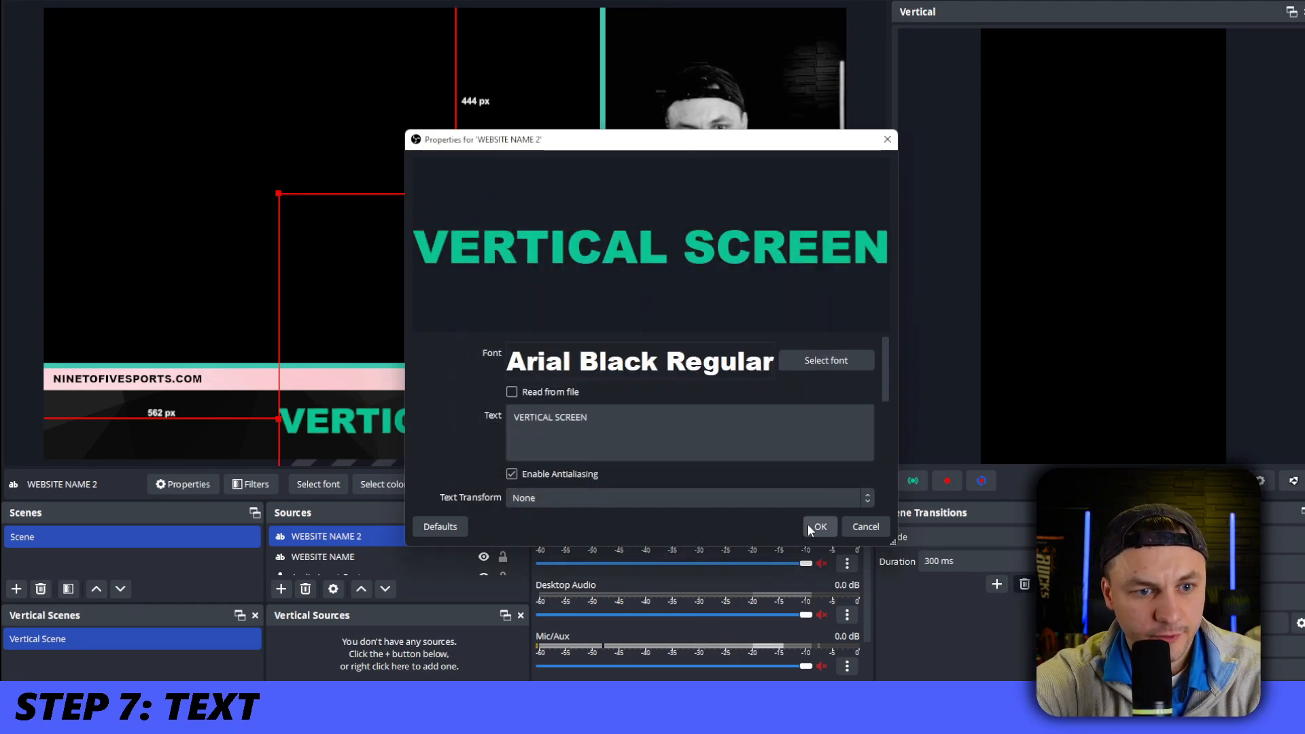
{"action": "left_click", "coordinate": [819, 527]}
{"action": "left_click", "coordinate": [700, 383]}
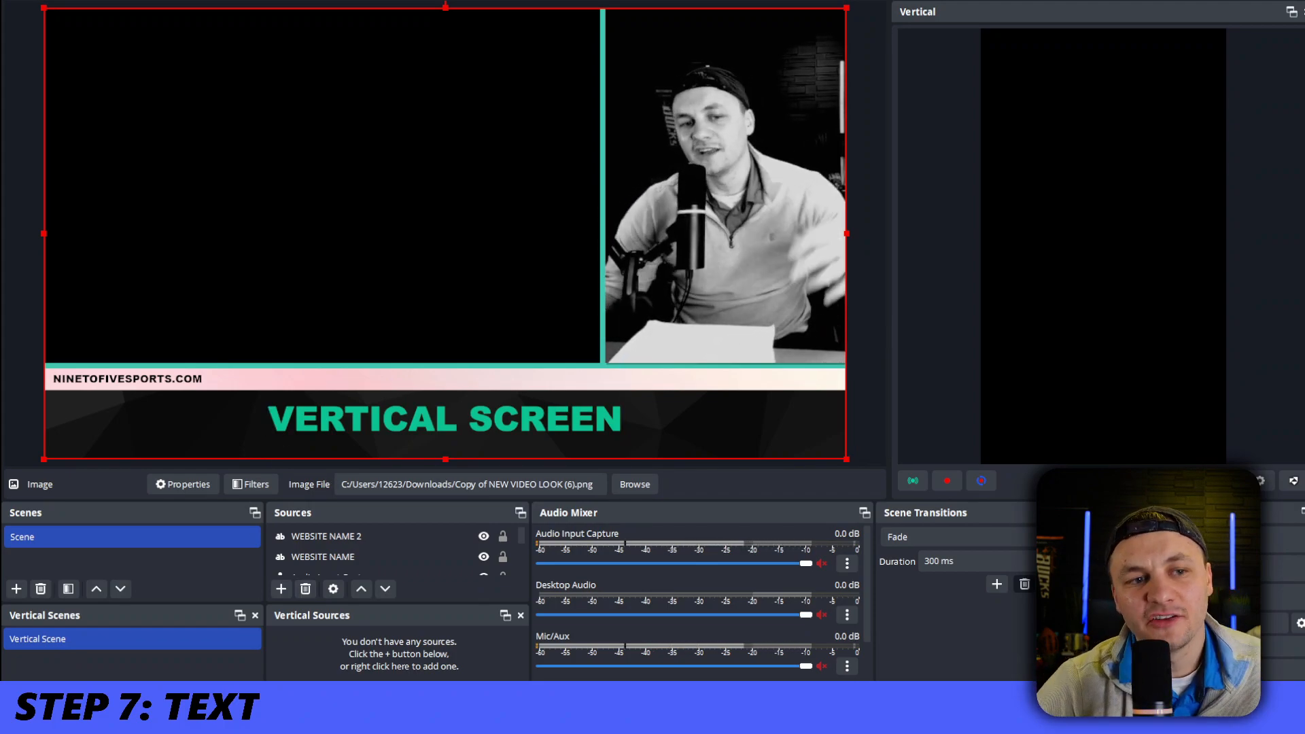
Add a new Display Capture source to the main scene and choose the screen it captures
{"action": "left_click", "coordinate": [282, 588]}
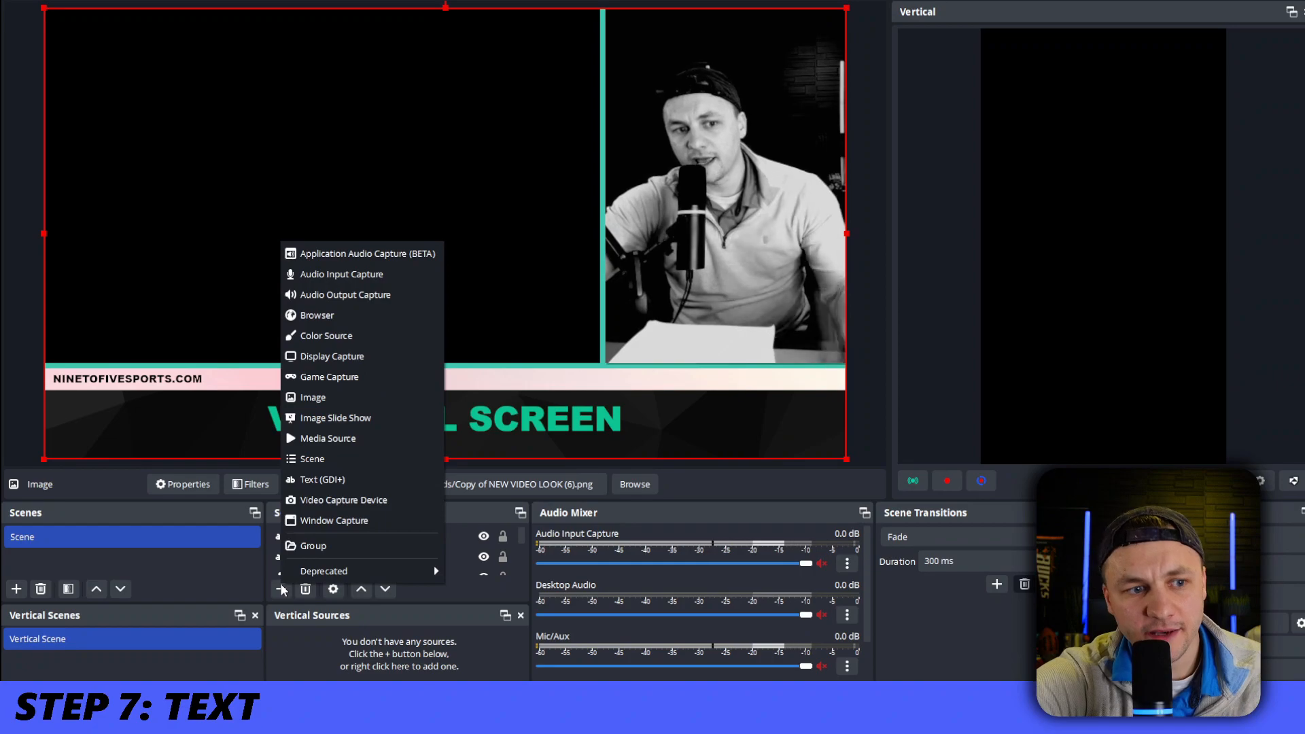
{"action": "left_click", "coordinate": [373, 358]}
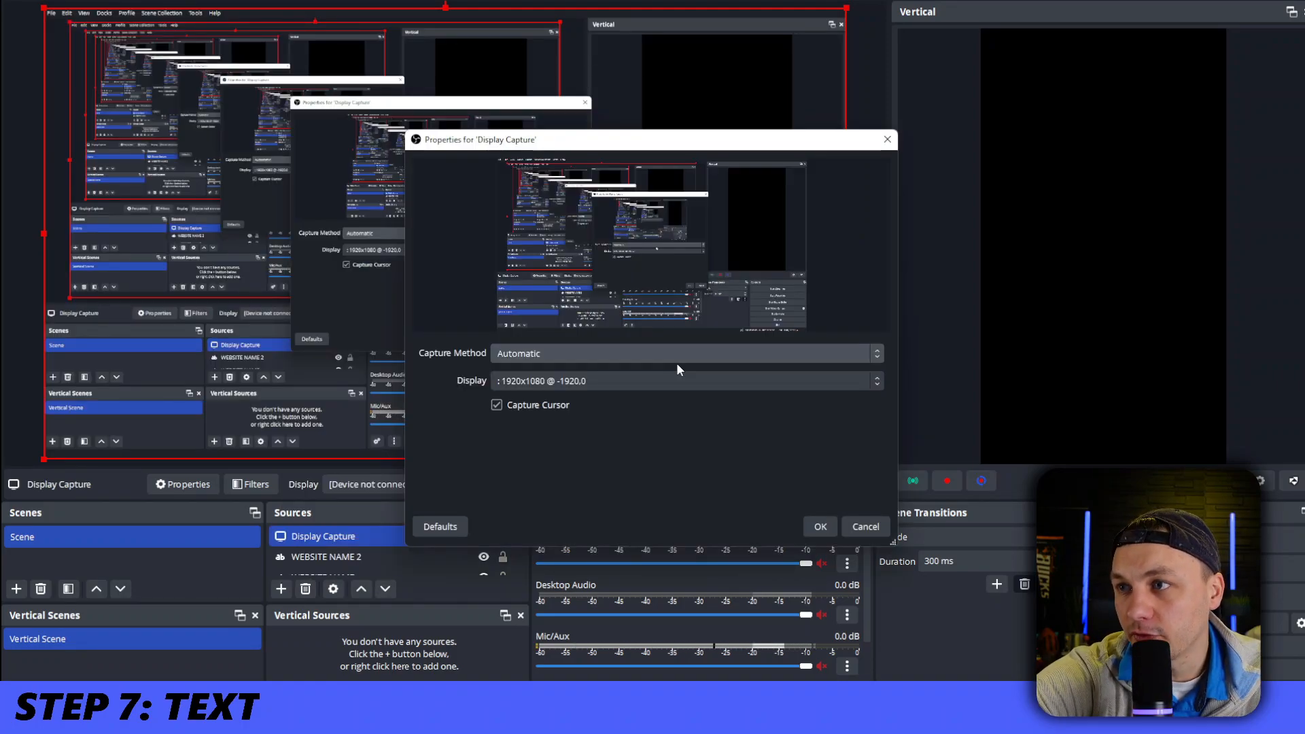
{"action": "left_click", "coordinate": [676, 361]}
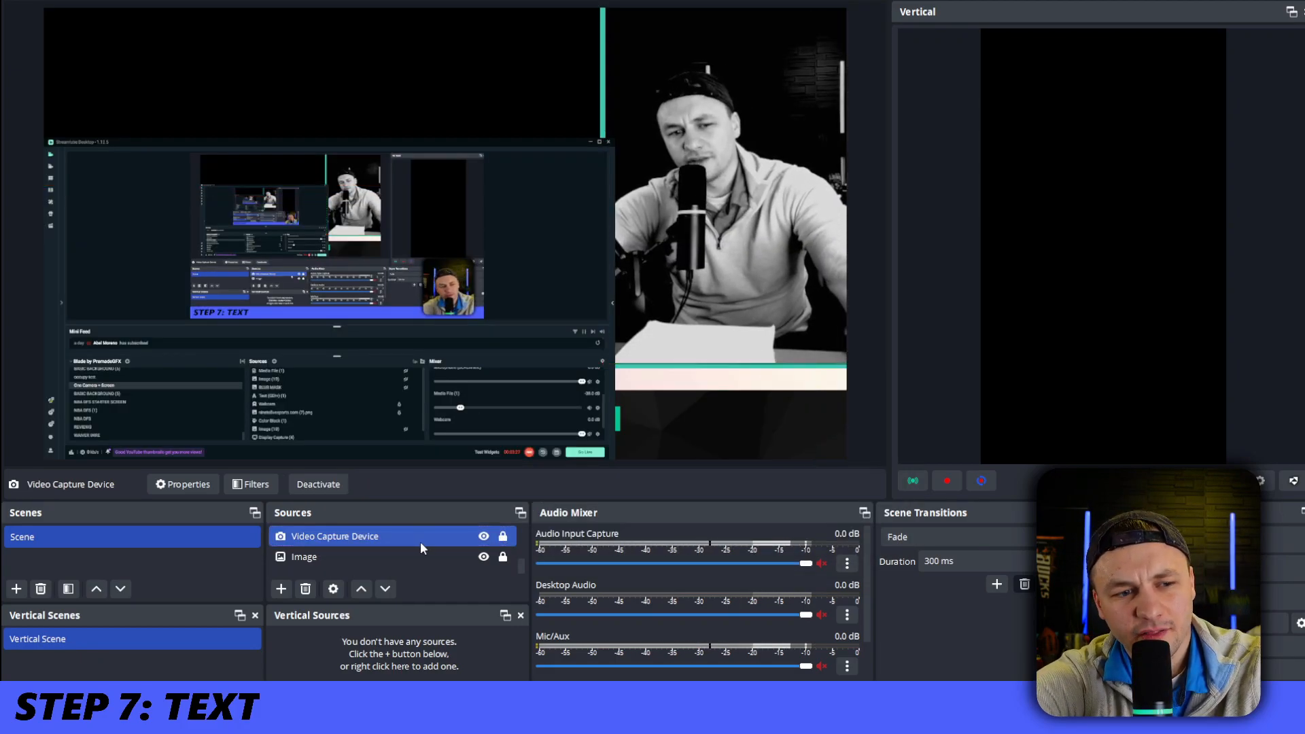
Move the display capture up and enlarge it to fill the overlay frame beside the webcam in the main scene
{"action": "left_click_drag", "start_coordinate": [476, 210], "coordinate": [453, 90]}
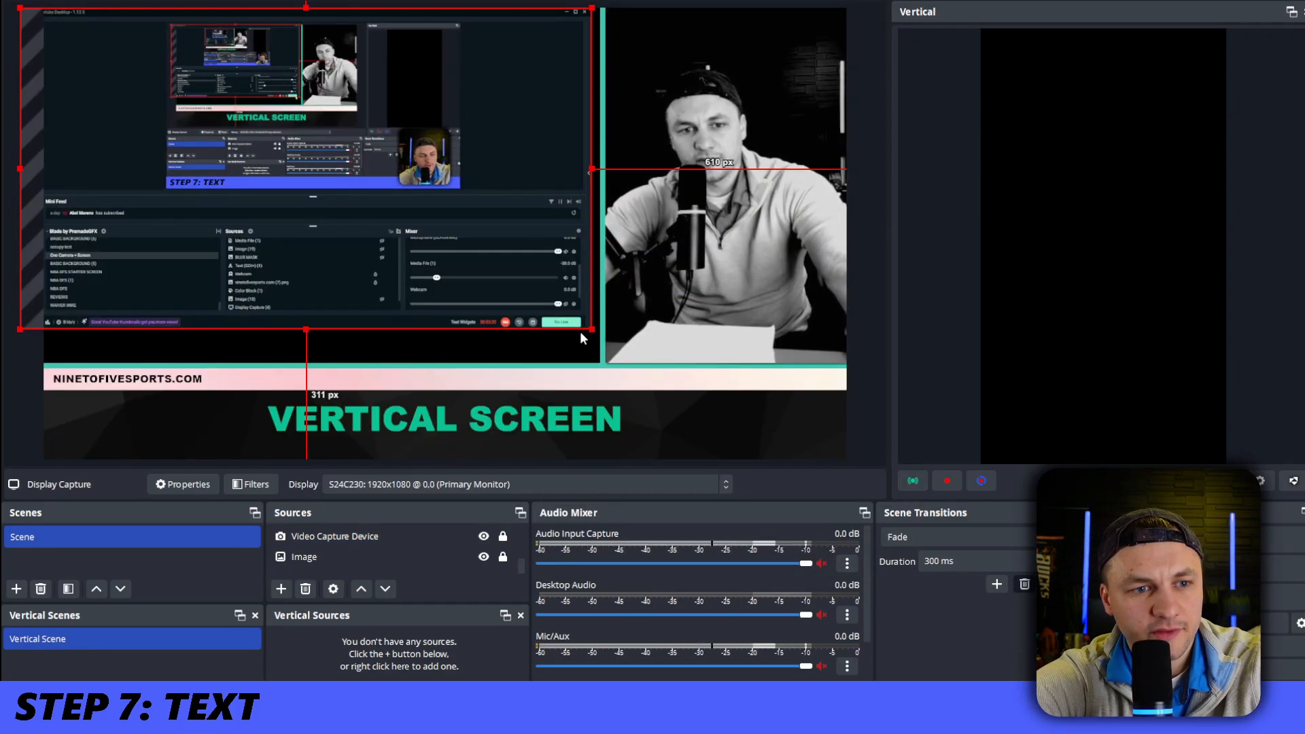
{"action": "left_click_drag", "start_coordinate": [585, 332], "coordinate": [647, 352]}
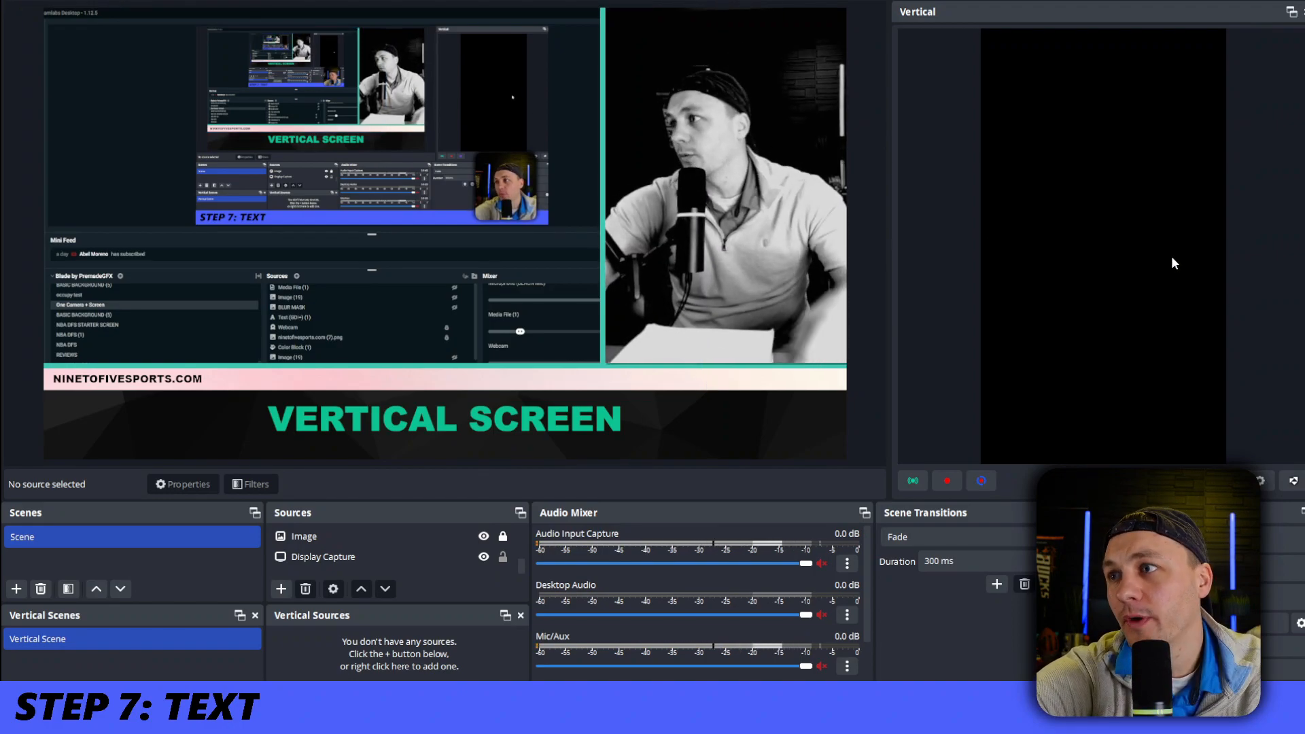
{"action": "left_click", "coordinate": [461, 564]}
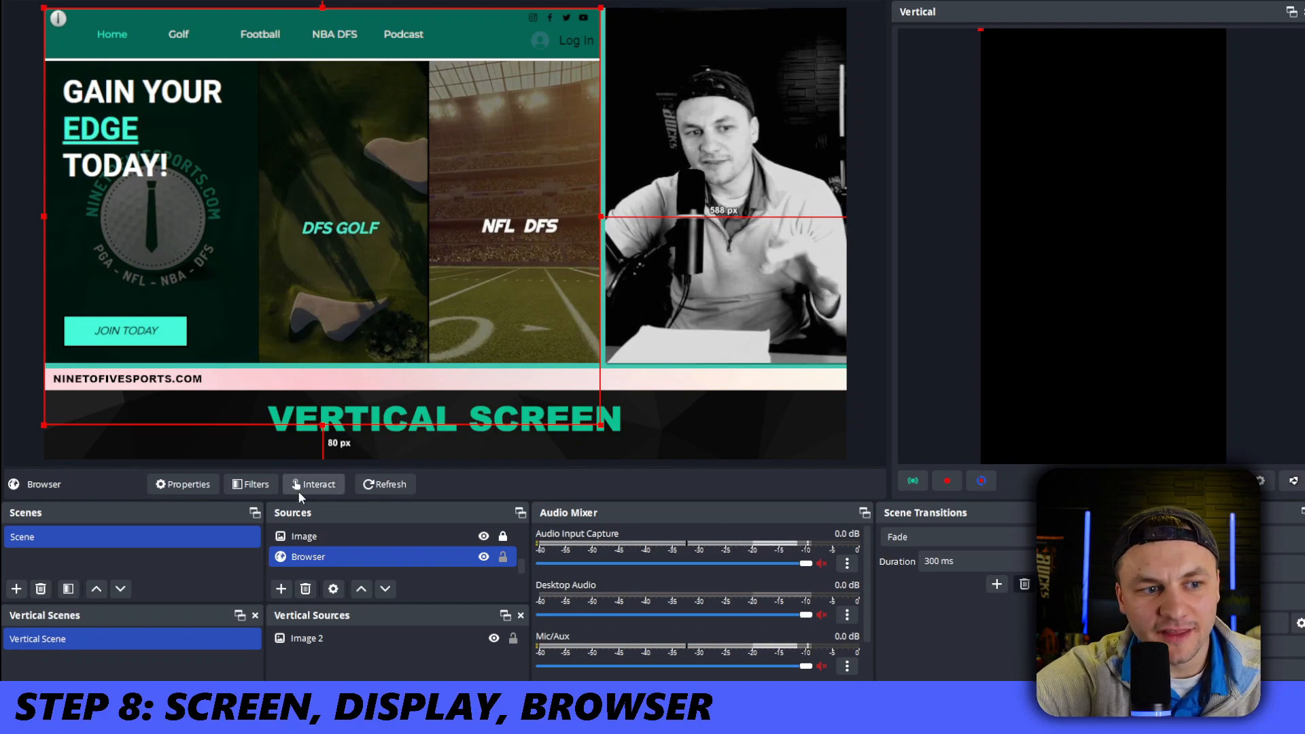
{"action": "left_click", "coordinate": [282, 589]}
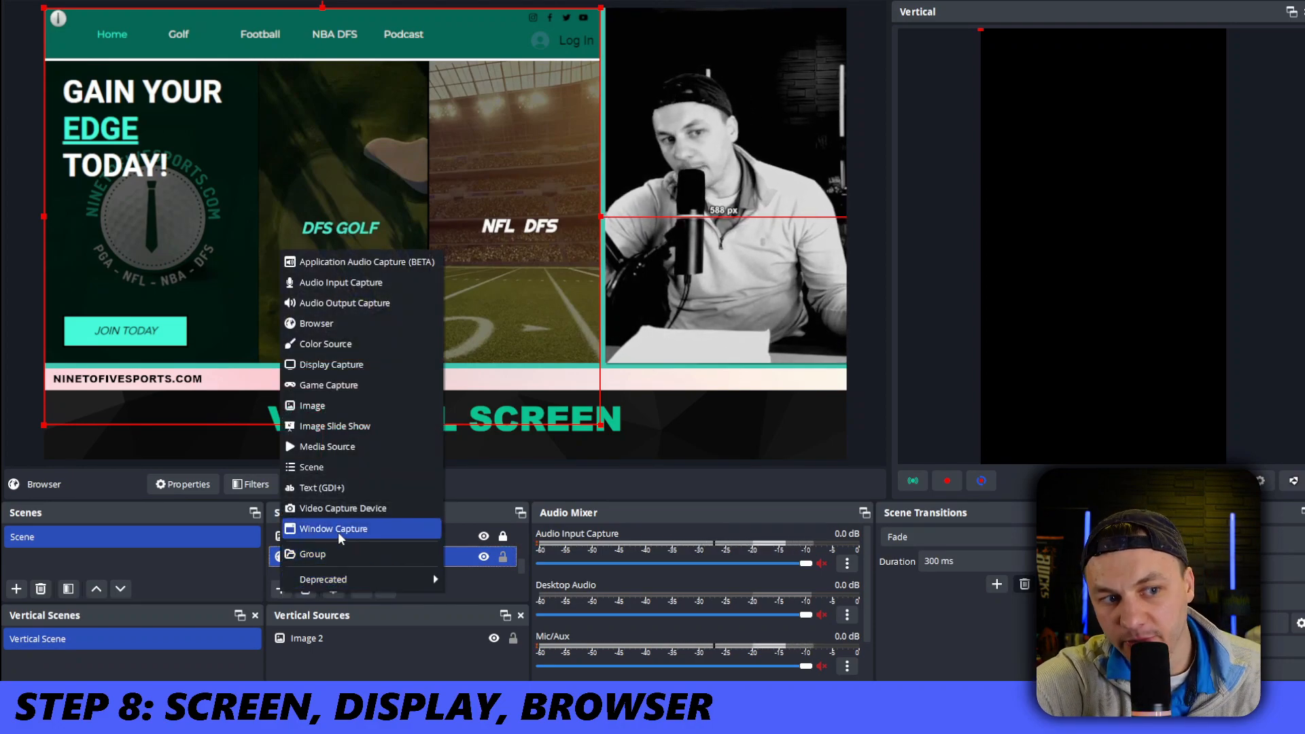
{"action": "left_click", "coordinate": [668, 406]}
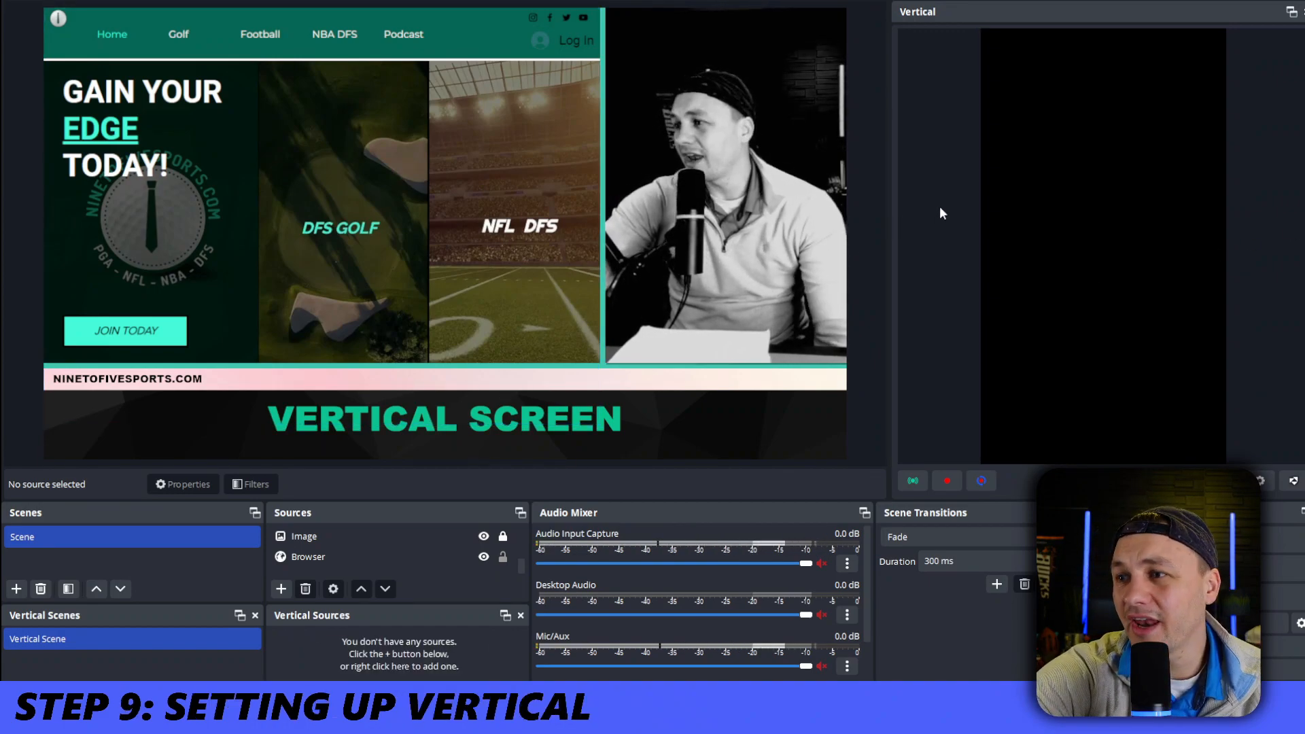
Add the existing Video Capture Device source to the vertical scene
{"action": "left_click", "coordinate": [285, 691]}
{"action": "mouse_move", "coordinate": [368, 535]}
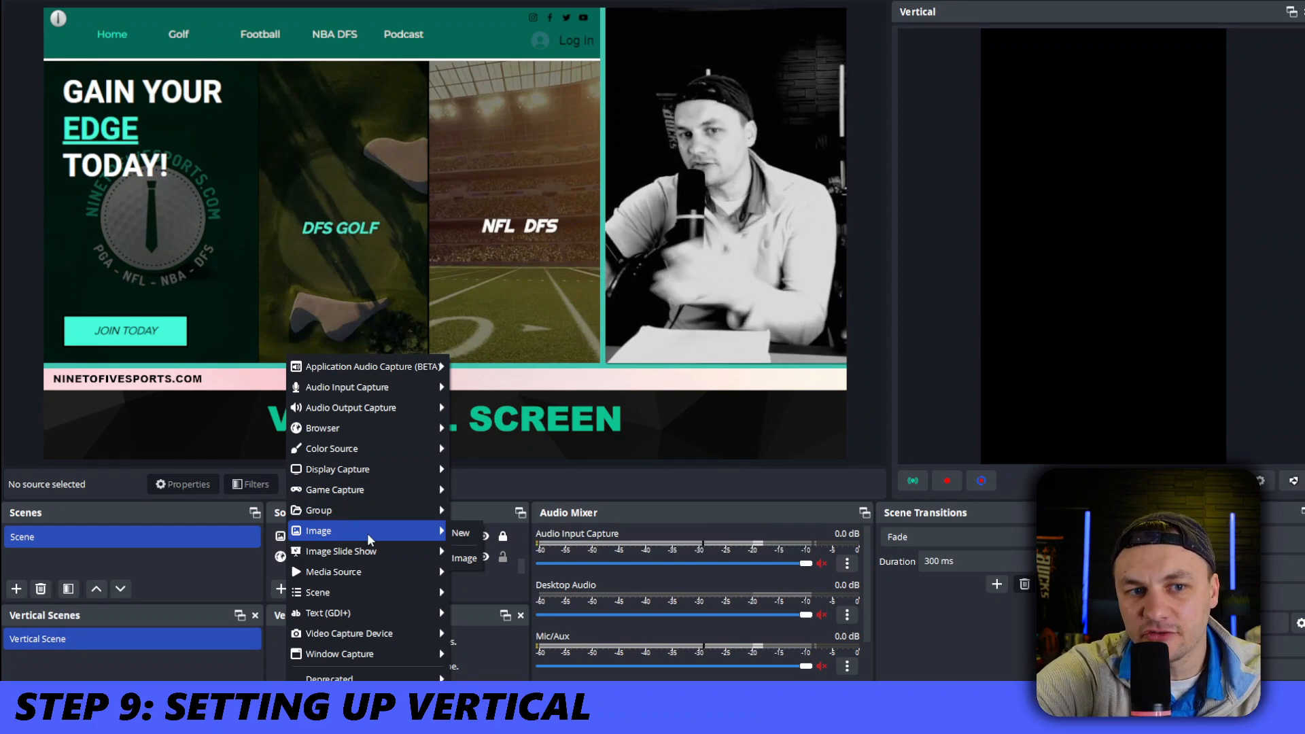
{"action": "mouse_move", "coordinate": [406, 638]}
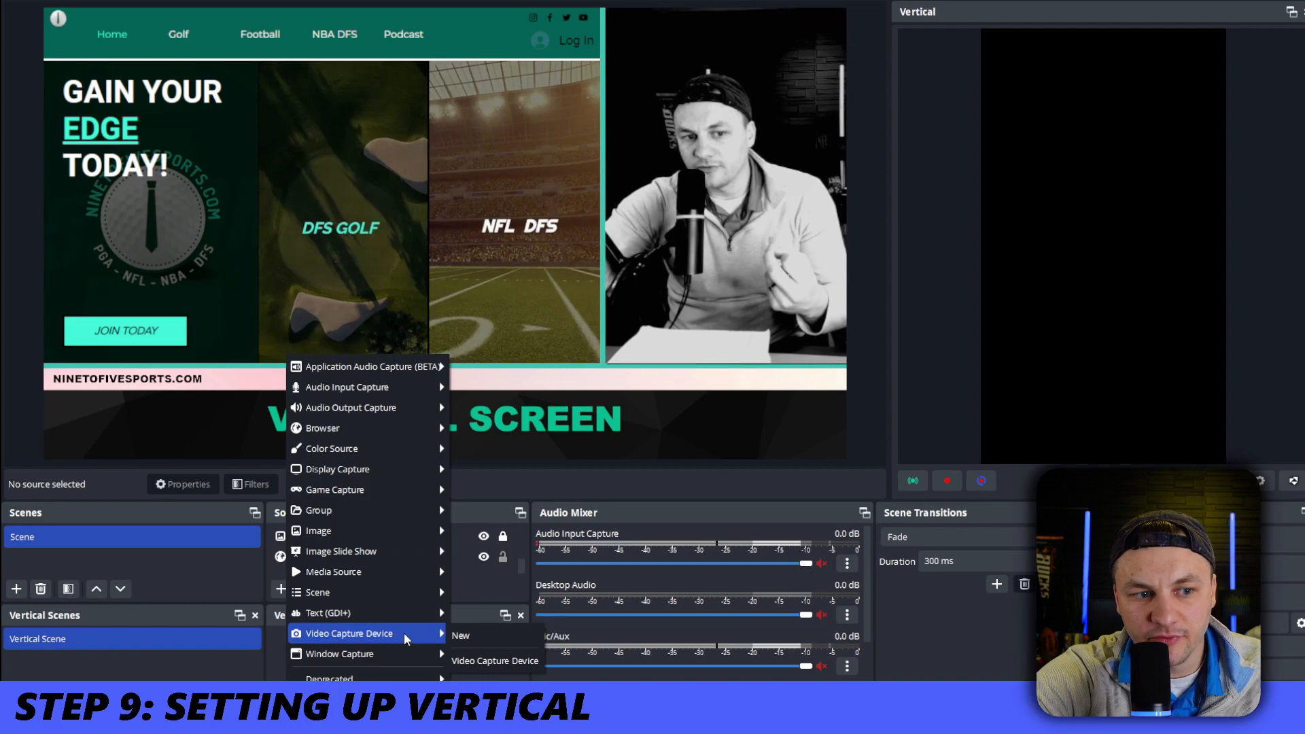
{"action": "left_click", "coordinate": [490, 666]}
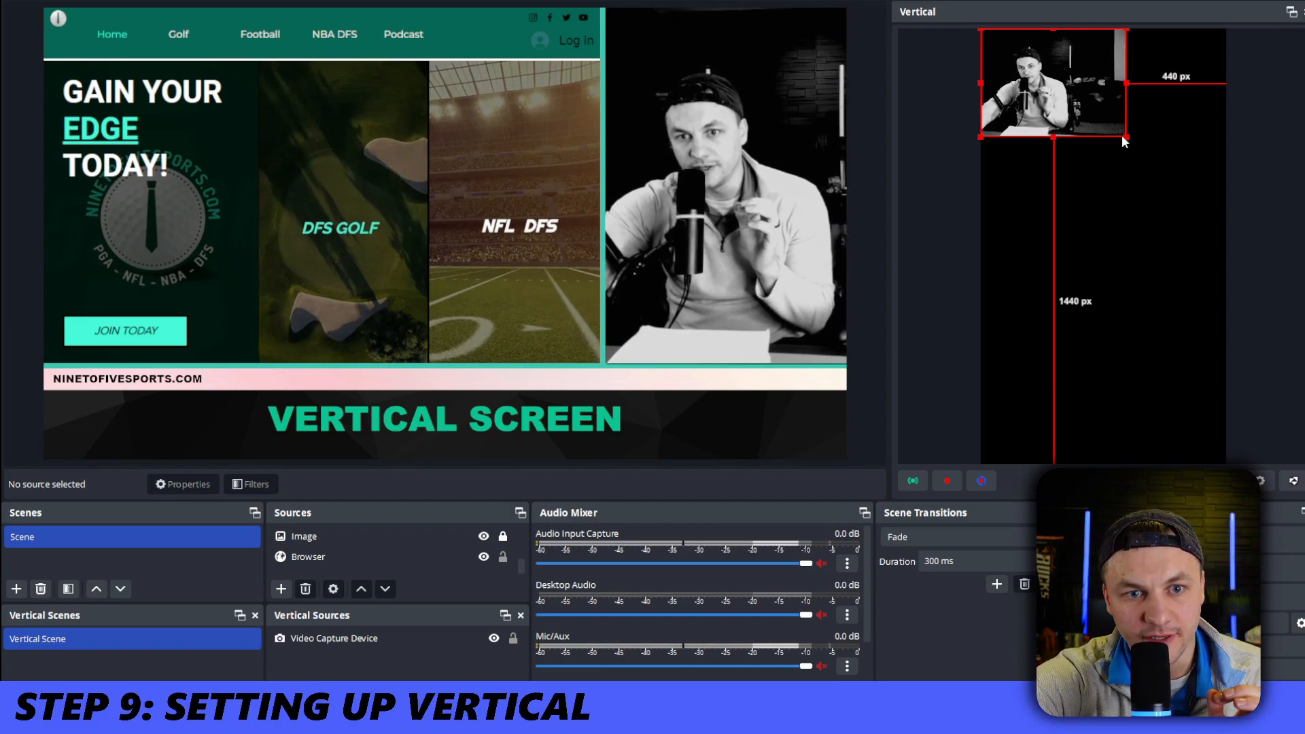
Enlarge the webcam in the vertical canvas and position it across the lower part with the speaker in frame
{"action": "left_click_drag", "start_coordinate": [1125, 142], "coordinate": [1227, 214]}
{"action": "left_click_drag", "start_coordinate": [1188, 145], "coordinate": [1187, 391]}
{"action": "left_click_drag", "start_coordinate": [1300, 227], "coordinate": [1227, 274]}
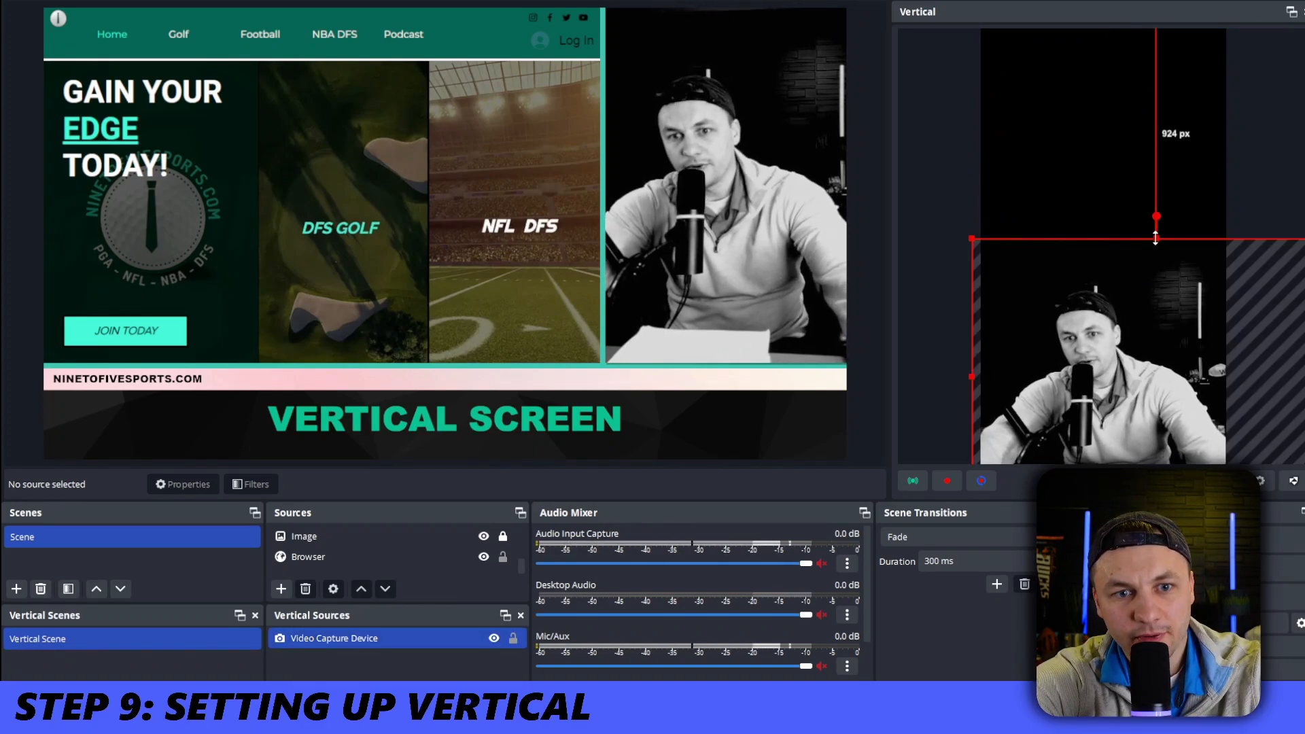
{"action": "left_click_drag", "start_coordinate": [1157, 238], "coordinate": [1156, 281]}
{"action": "left_click_drag", "start_coordinate": [1163, 342], "coordinate": [1168, 335]}
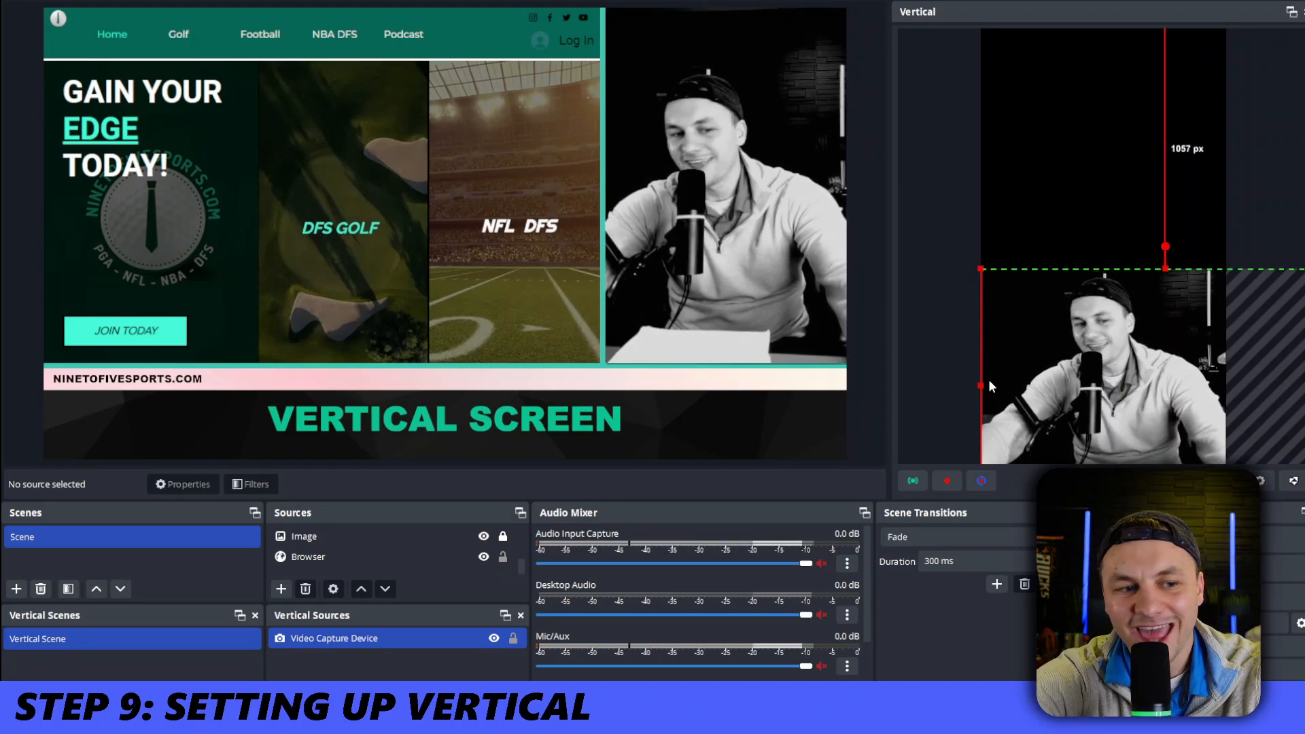
Add the Browser source and the existing Image overlay source to the vertical scene
{"action": "left_click", "coordinate": [281, 588]}
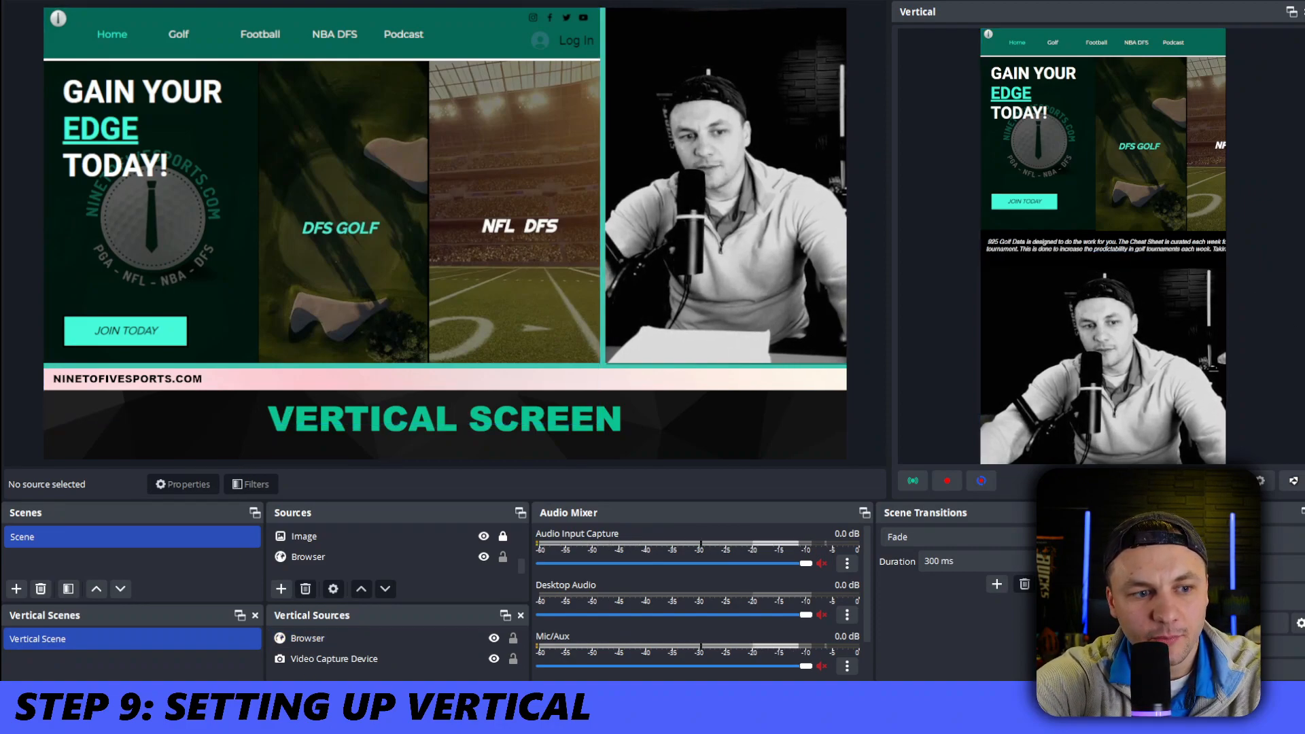
{"action": "left_click", "coordinate": [281, 691]}
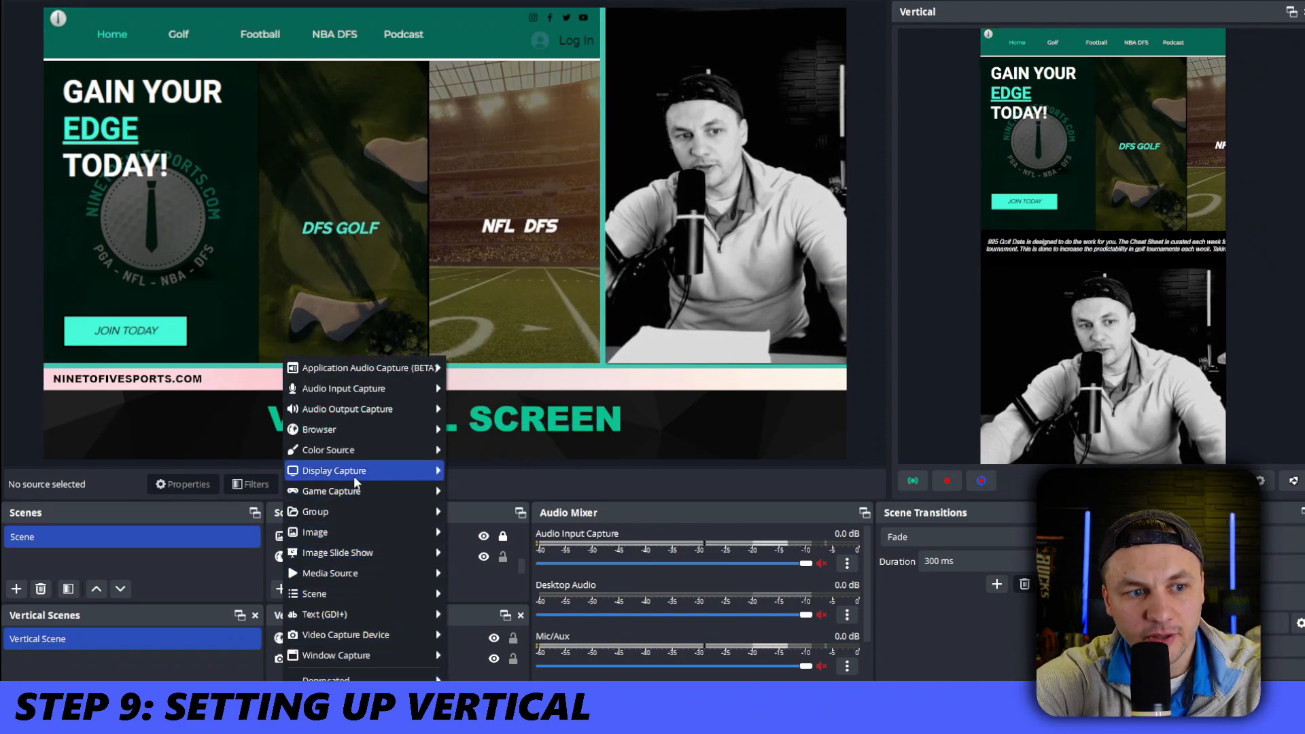
{"action": "mouse_move", "coordinate": [335, 533]}
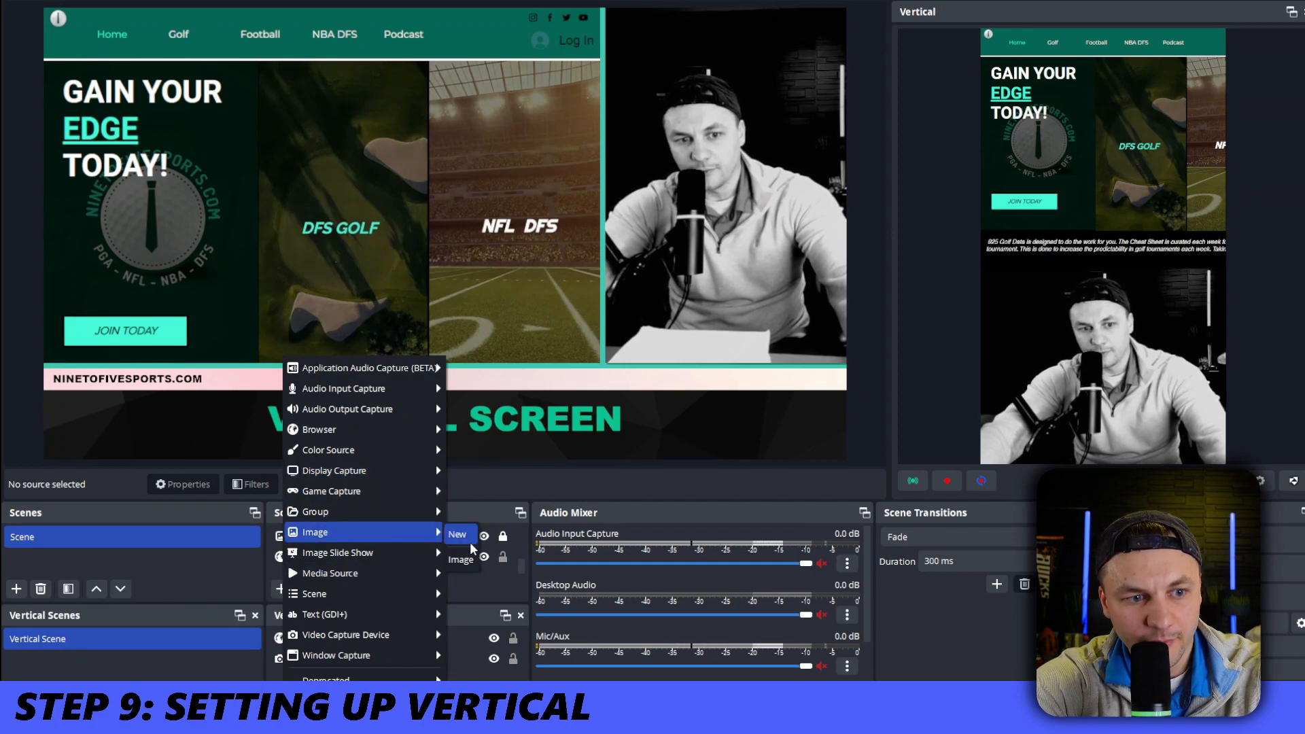
{"action": "left_click", "coordinate": [462, 558]}
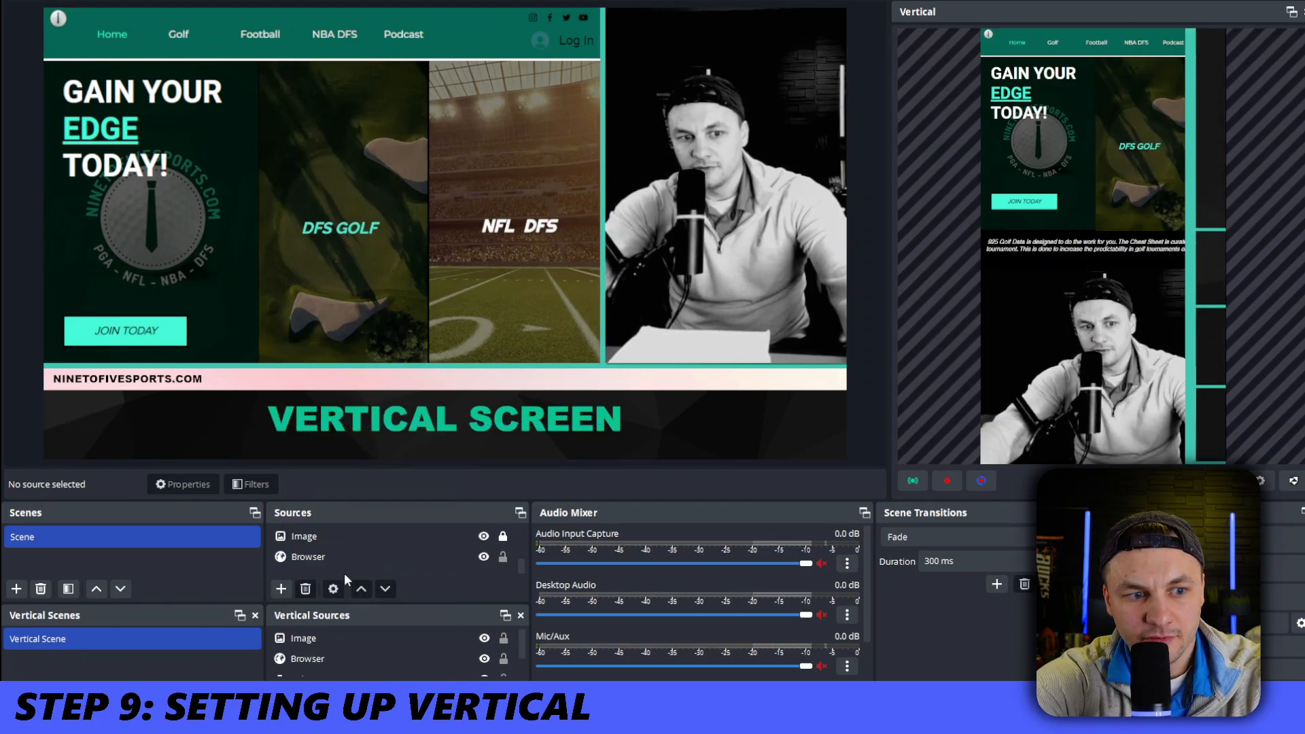
Fit the vertical scene's Image overlay to the screen, then resize and move it so its light bar separates the browser from the webcam
{"action": "right_click", "coordinate": [325, 638]}
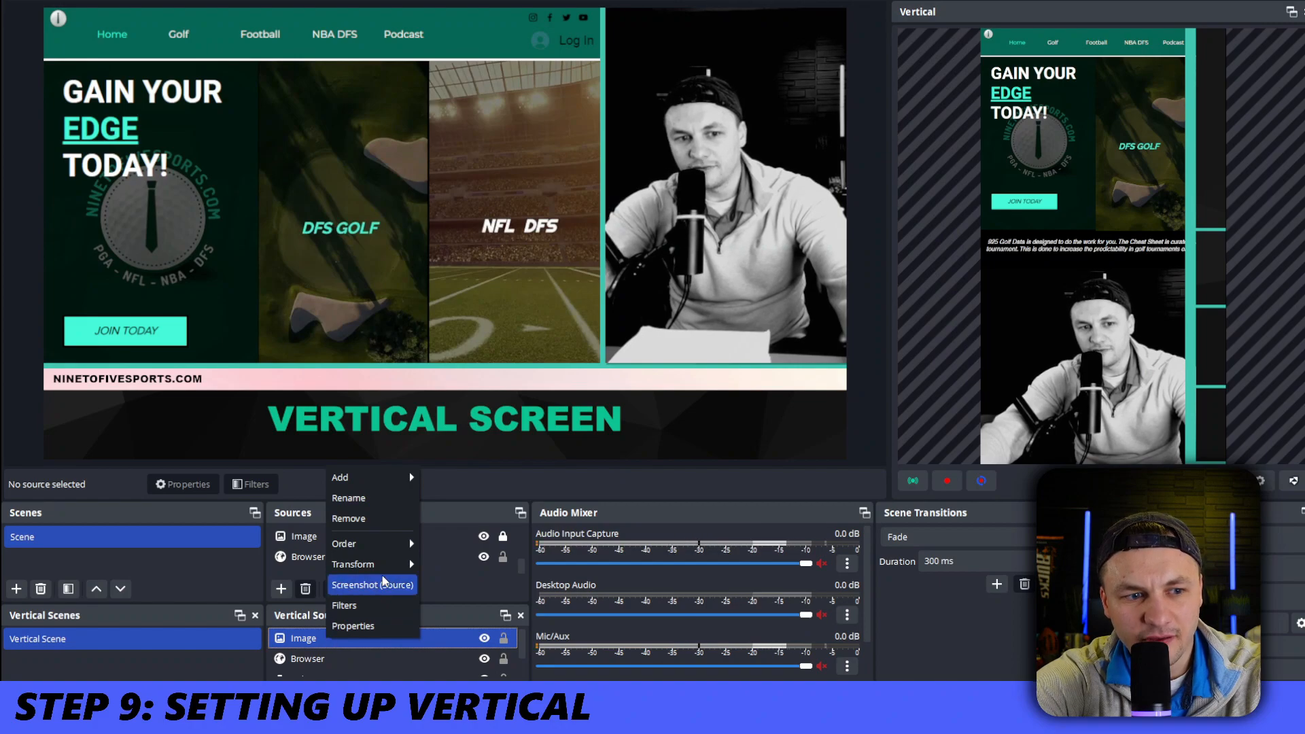
{"action": "mouse_move", "coordinate": [391, 561]}
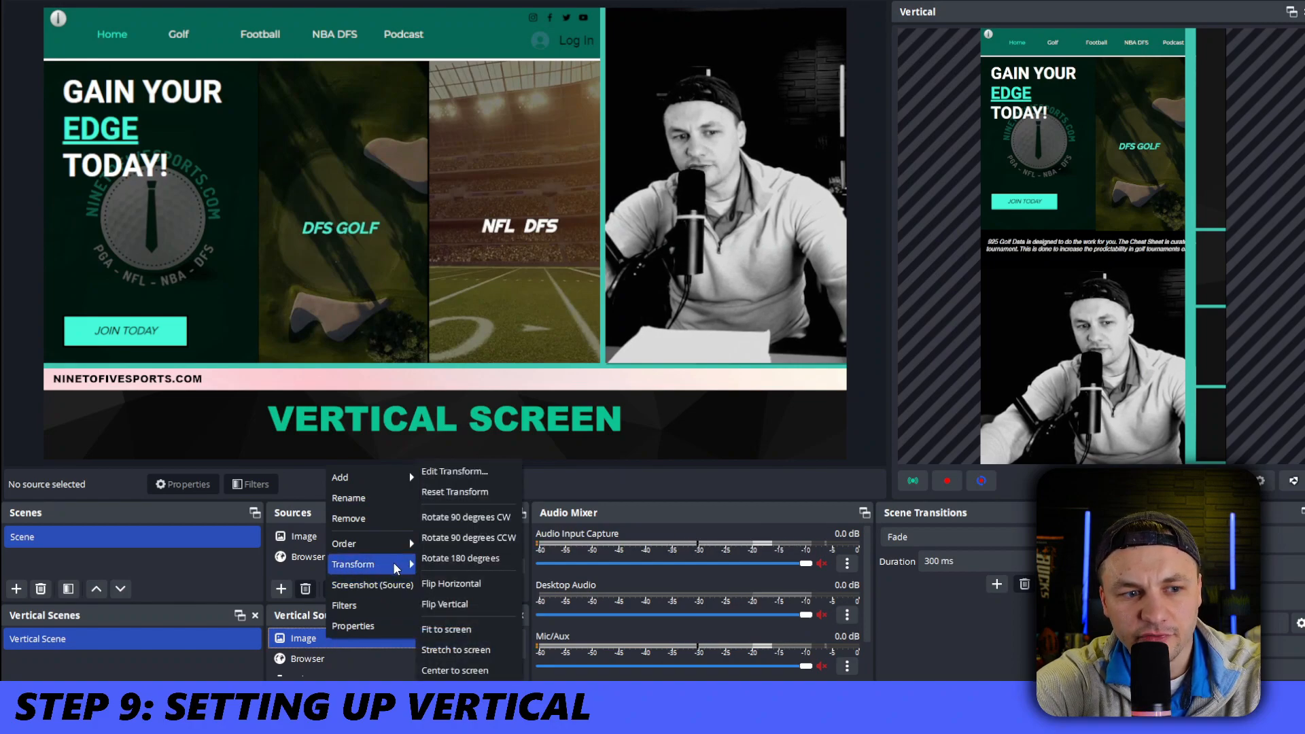
{"action": "left_click", "coordinate": [468, 638]}
{"action": "left_click_drag", "start_coordinate": [1147, 280], "coordinate": [1160, 220]}
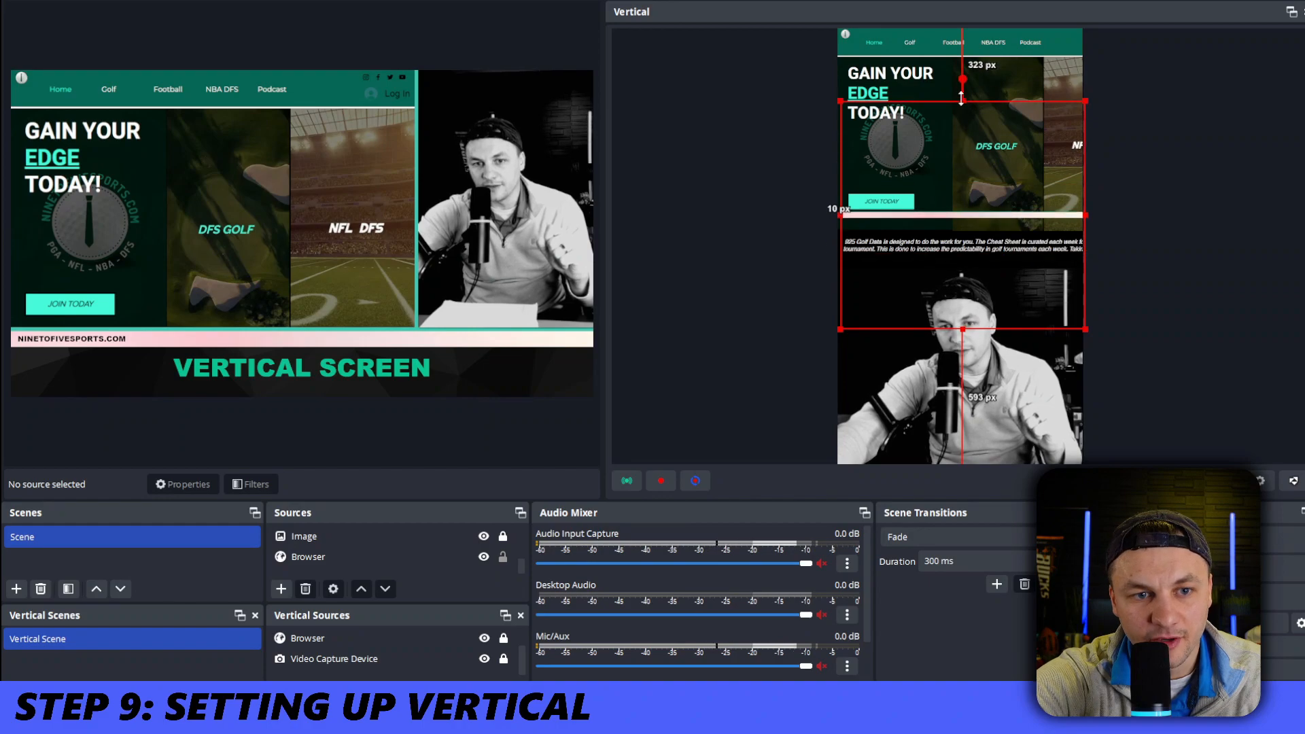
Add the WEBSITE NAME 2 text source reading VERTICAL SCREEN to the vertical scene
{"action": "left_click", "coordinate": [344, 537]}
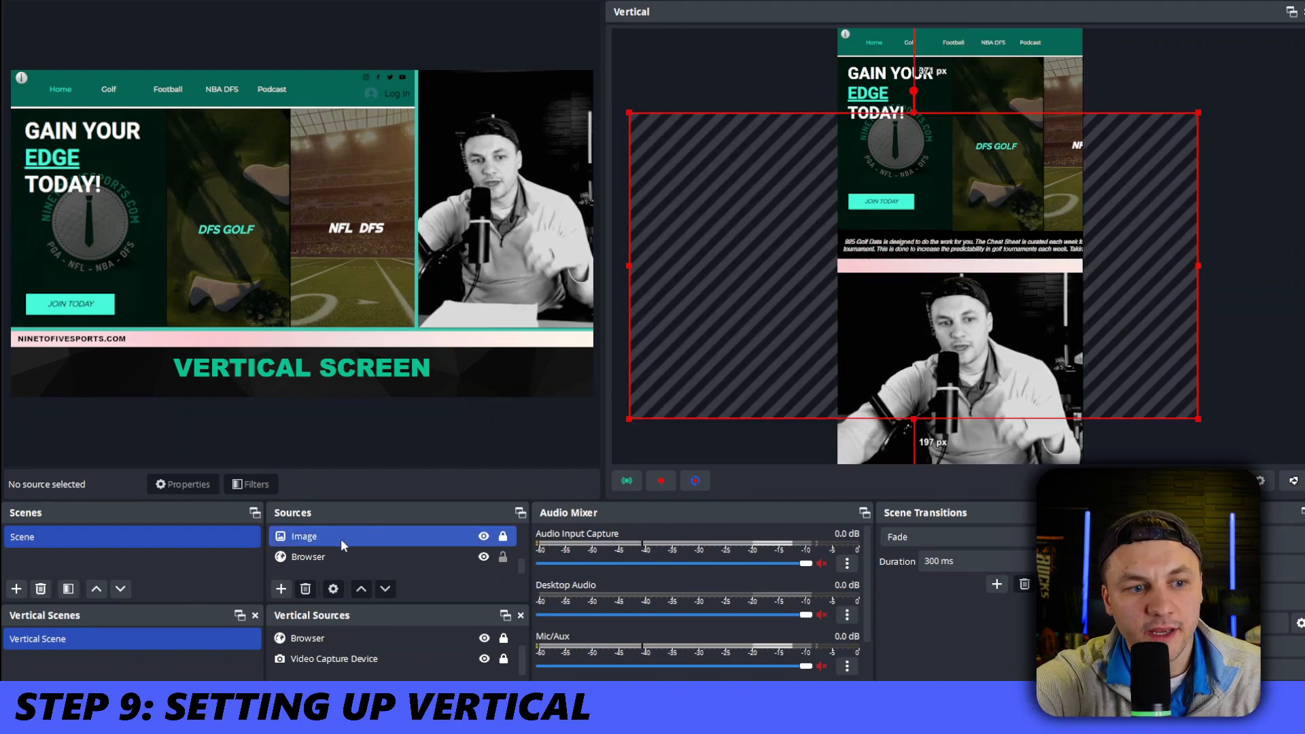
{"action": "scroll", "coordinate": [331, 638], "scroll_direction": "up", "scroll_amount": 1}
{"action": "left_click", "coordinate": [331, 638]}
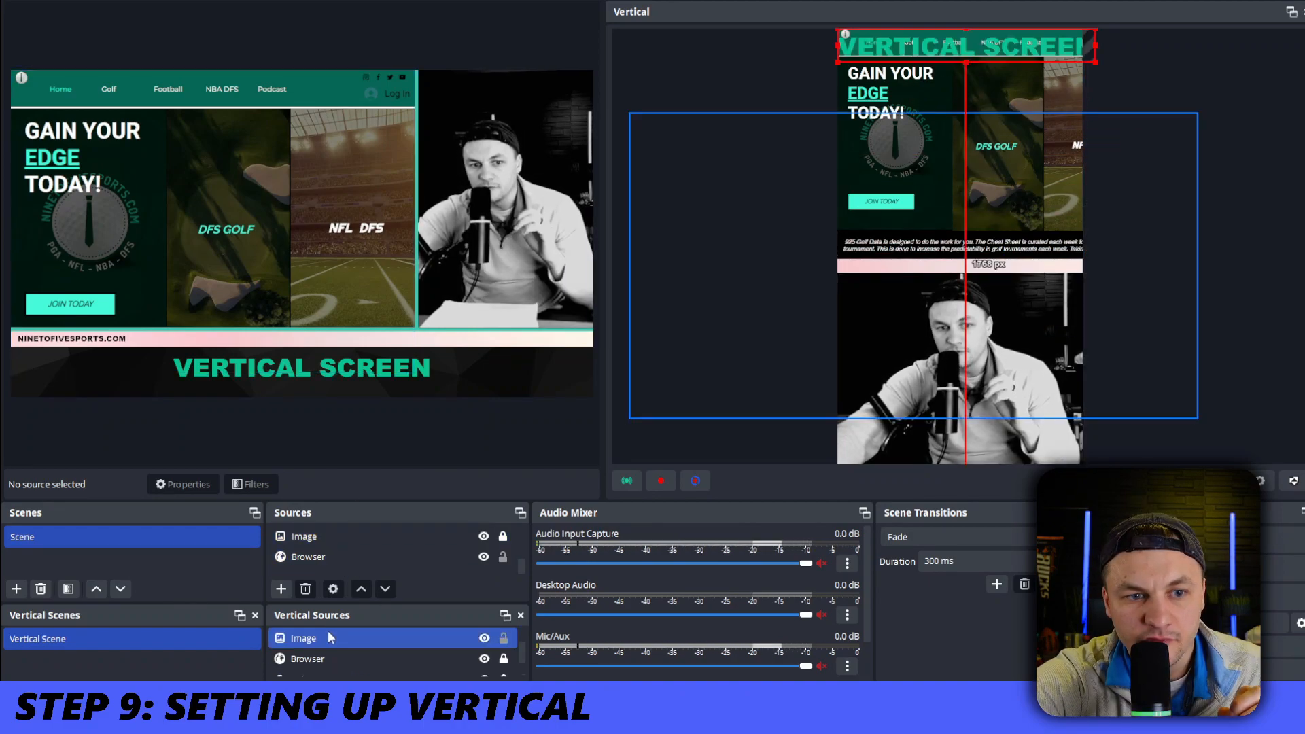
{"action": "scroll", "coordinate": [346, 630], "scroll_direction": "up", "scroll_amount": 1}
Scale down the VERTICAL SCREEN text in the vertical canvas and center it on the light bar above the webcam
{"action": "right_click", "coordinate": [351, 640]}
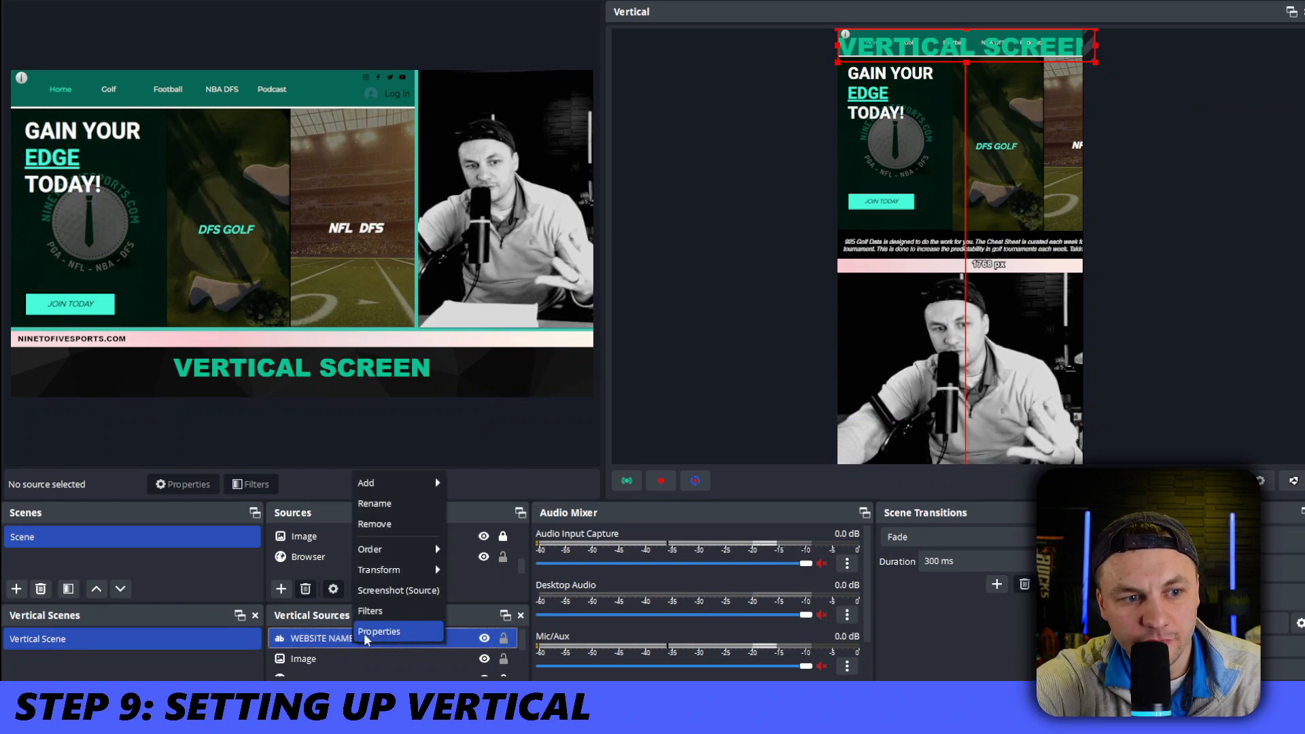
{"action": "mouse_move", "coordinate": [423, 582]}
{"action": "left_click", "coordinate": [473, 629]}
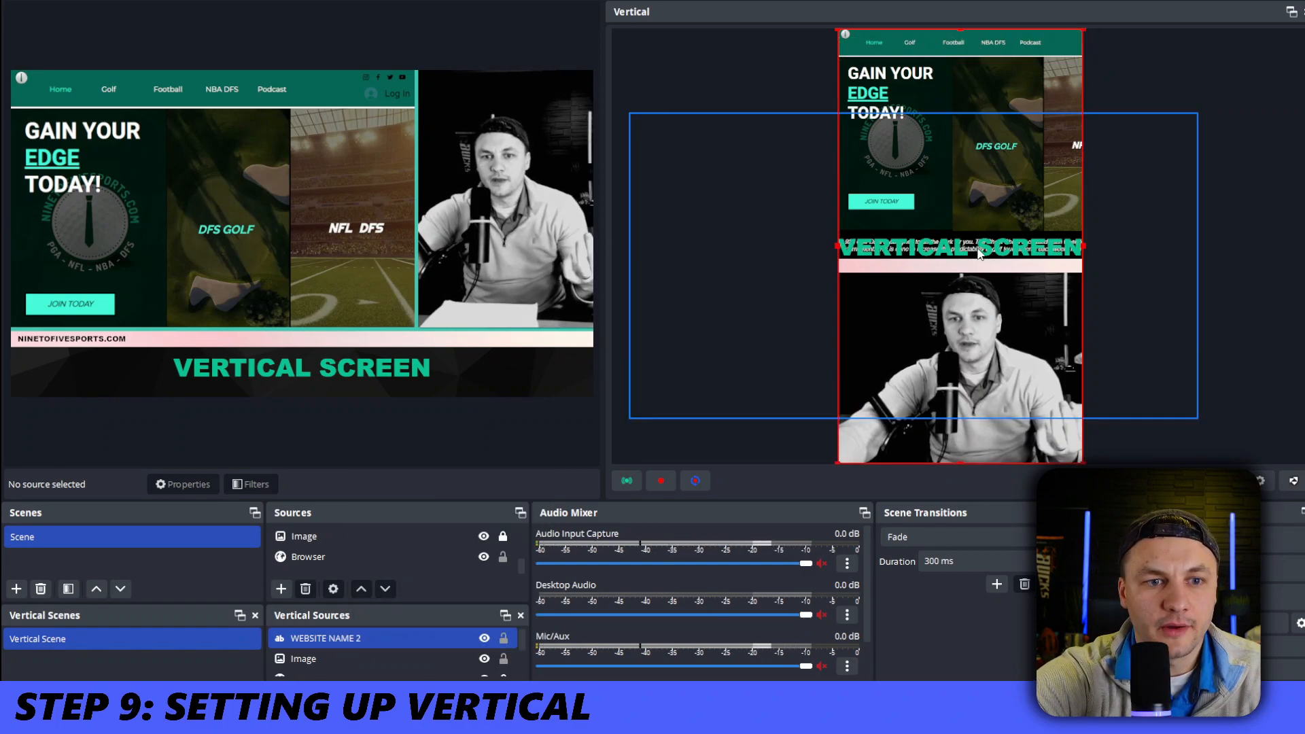
{"action": "left_click_drag", "start_coordinate": [972, 248], "coordinate": [981, 266]}
{"action": "left_click", "coordinate": [1117, 222]}
{"action": "left_click", "coordinate": [1055, 262]}
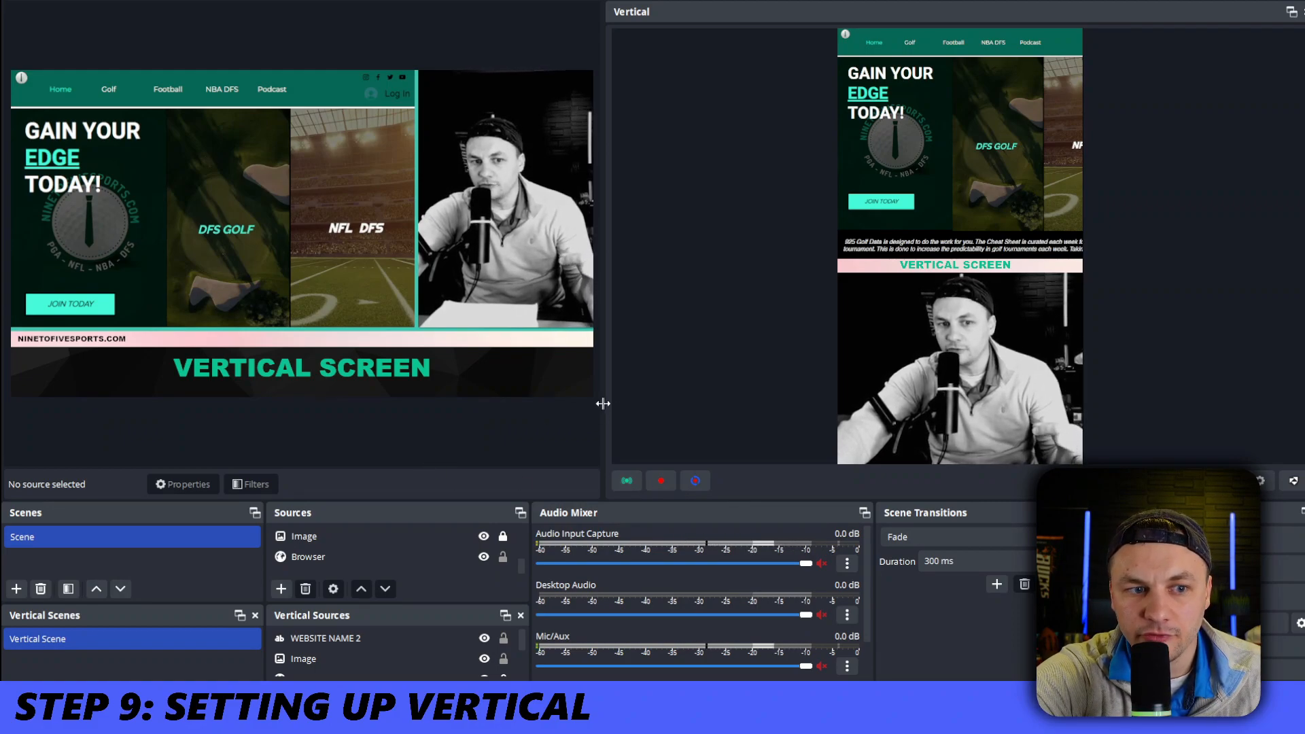
Widen the main scene preview by narrowing the Vertical preview beside it
{"action": "left_click_drag", "start_coordinate": [610, 403], "coordinate": [797, 404]}
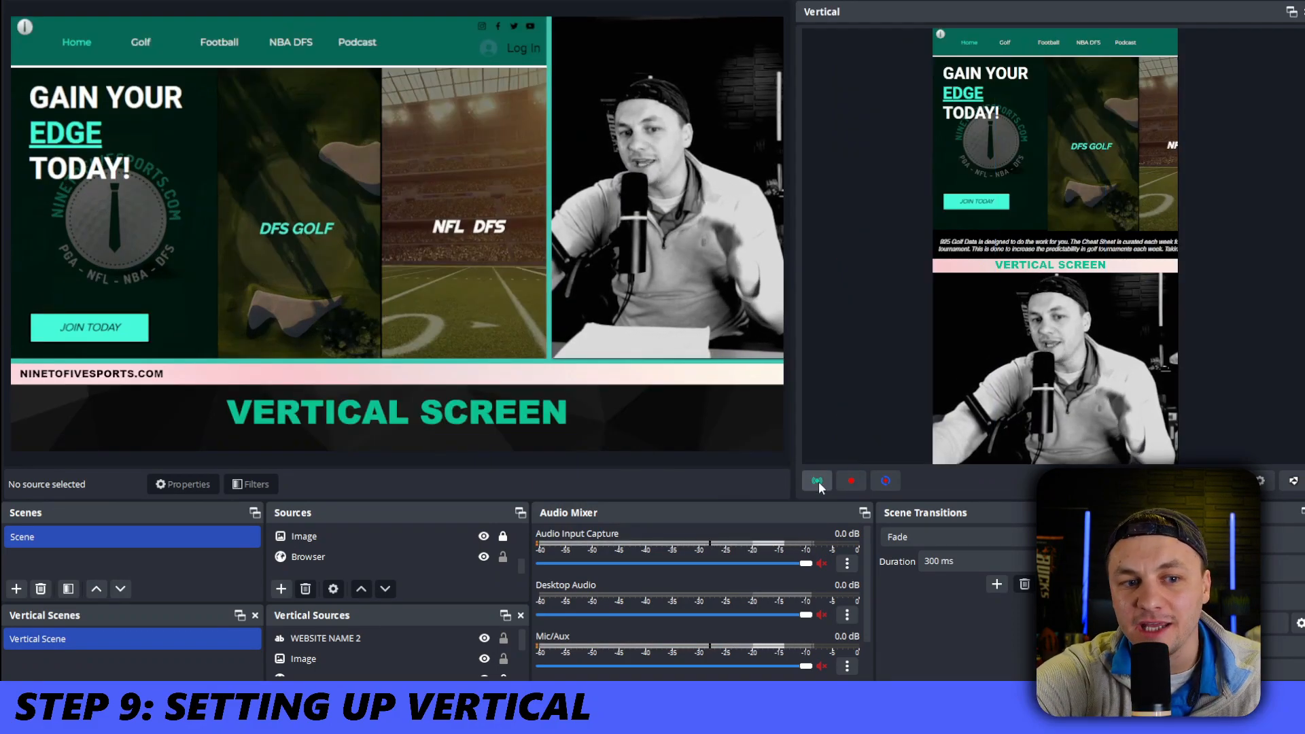